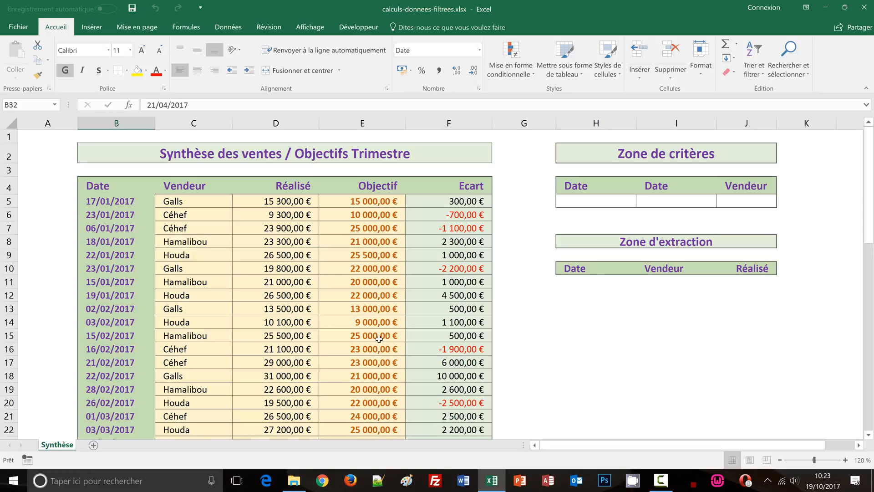
# Examine the quarterly sales table, the totals area beneath it, and the criteria and extraction zones.
pyautogui.click(305, 280)
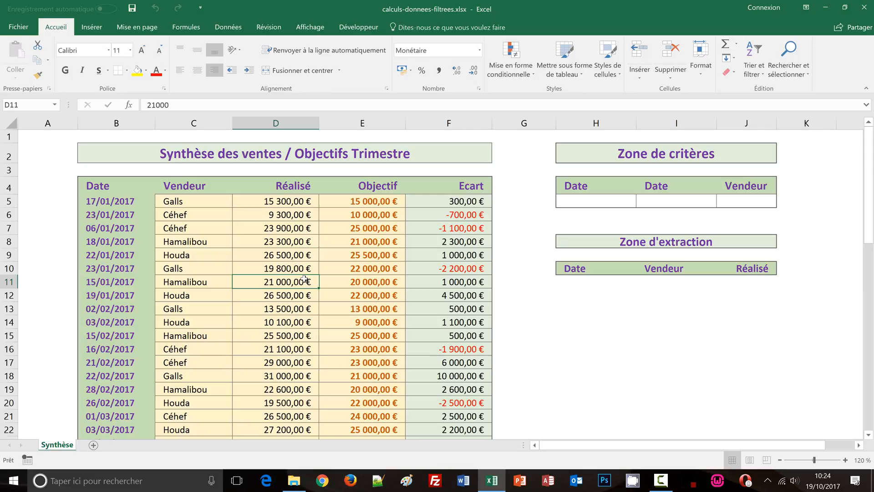
pyautogui.scroll(-4, 265, 339)
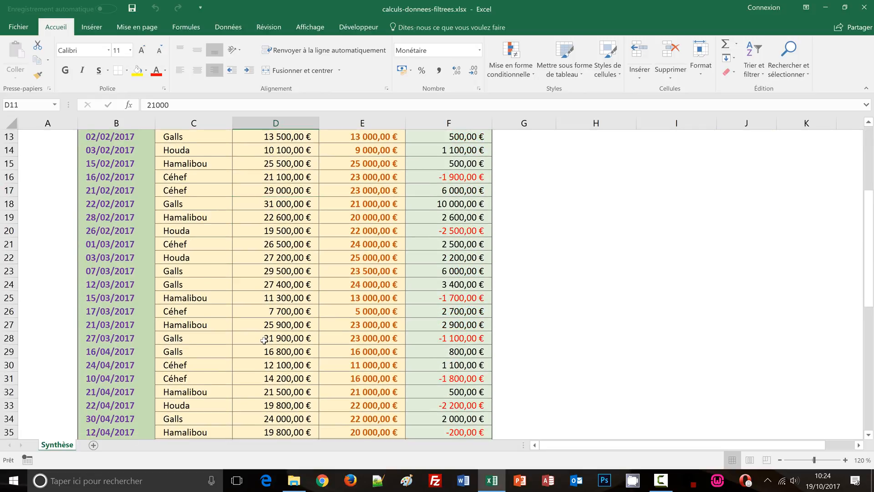
pyautogui.scroll(-8, 264, 339)
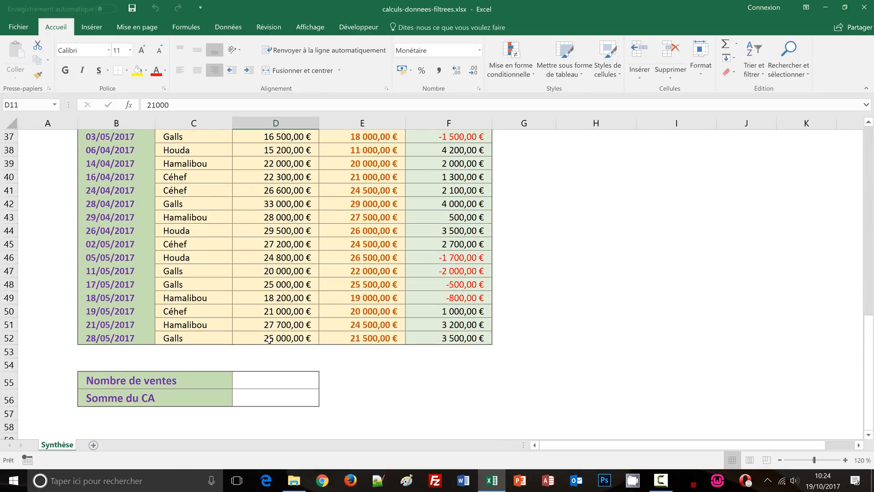
pyautogui.scroll(12, 380, 357)
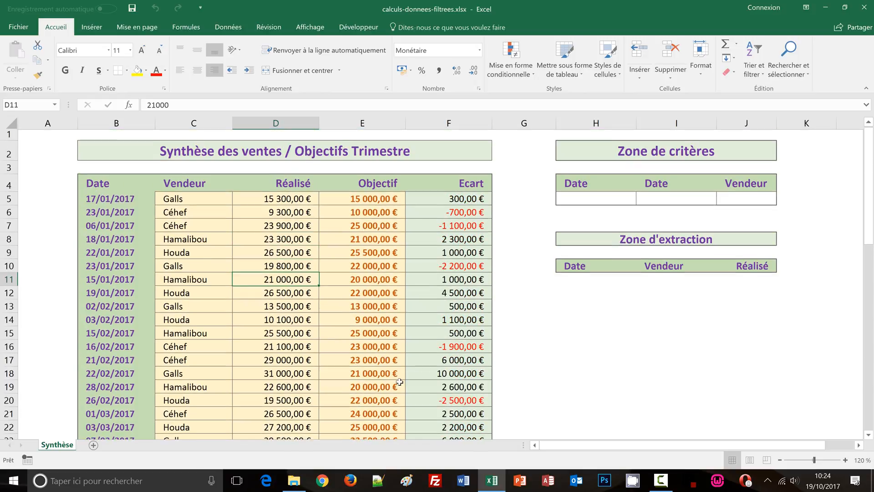
pyautogui.scroll(-4, 114, 336)
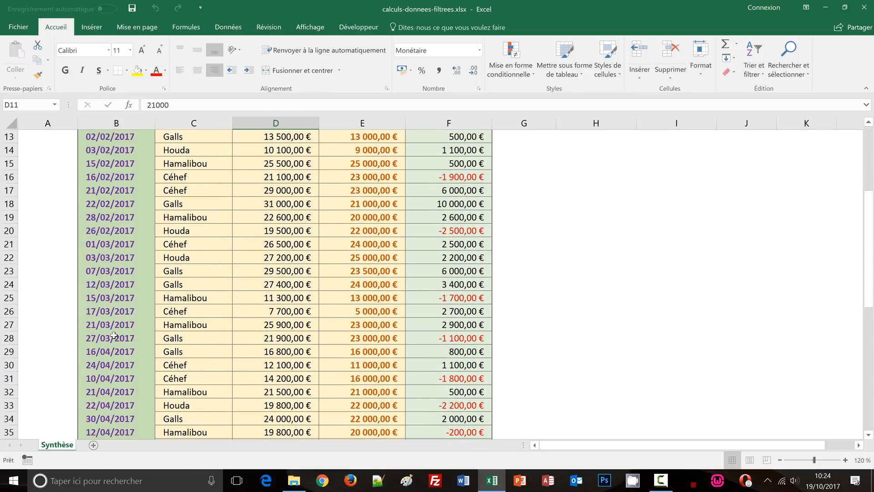
pyautogui.scroll(-8, 114, 336)
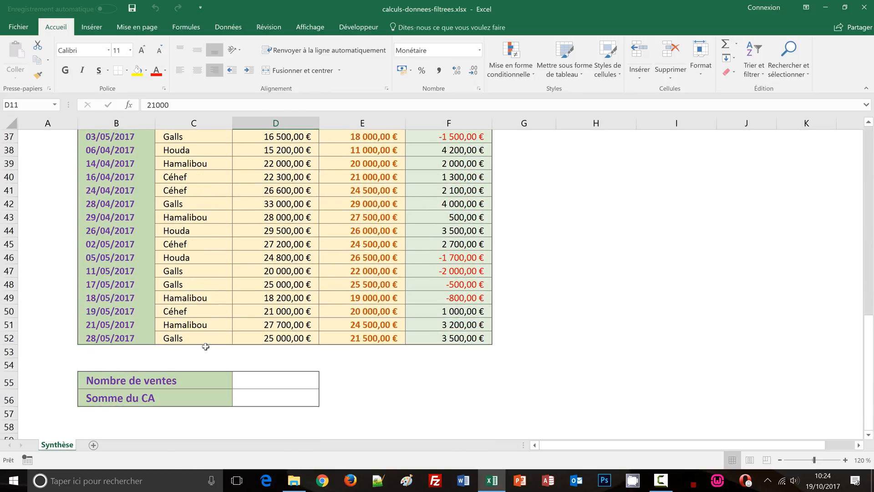
pyautogui.scroll(11, 206, 347)
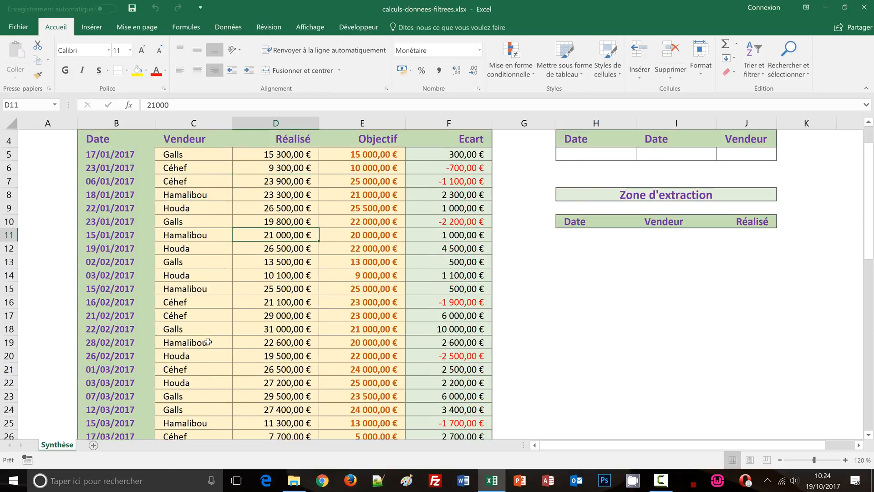
pyautogui.scroll(1, 208, 342)
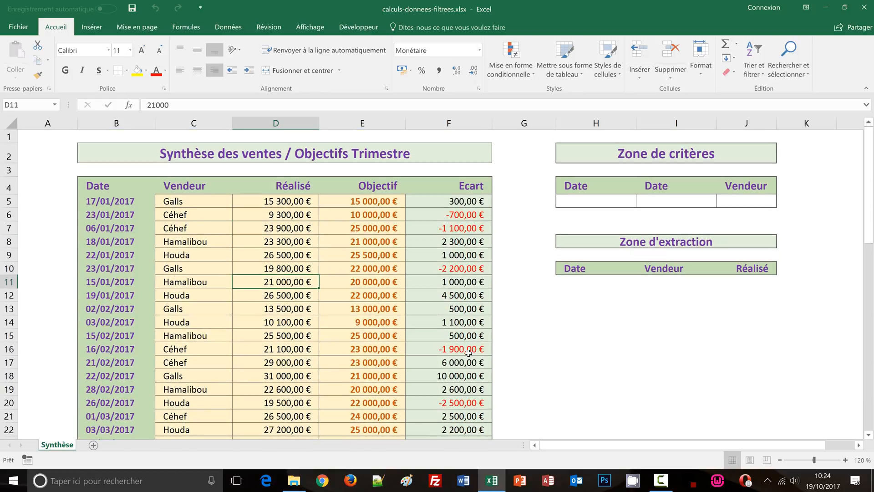
pyautogui.click(578, 321)
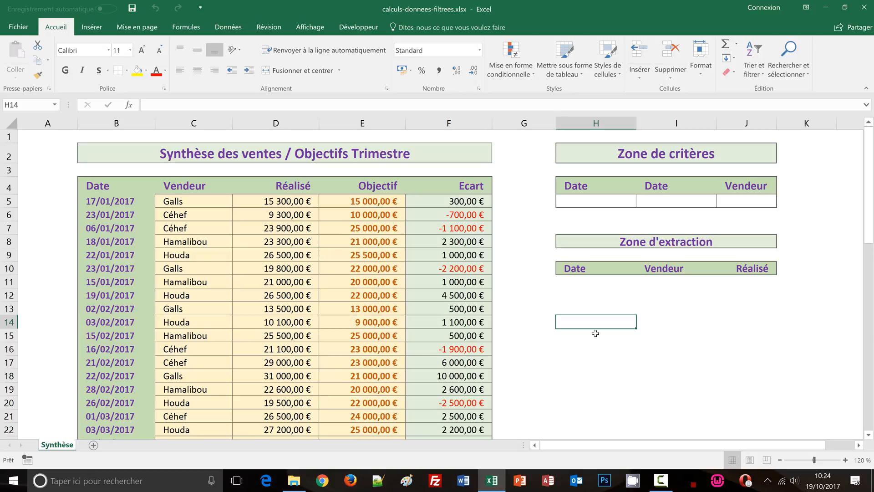
# Turn on automatic filters for the sales synthesis table's header row.
pyautogui.click(243, 243)
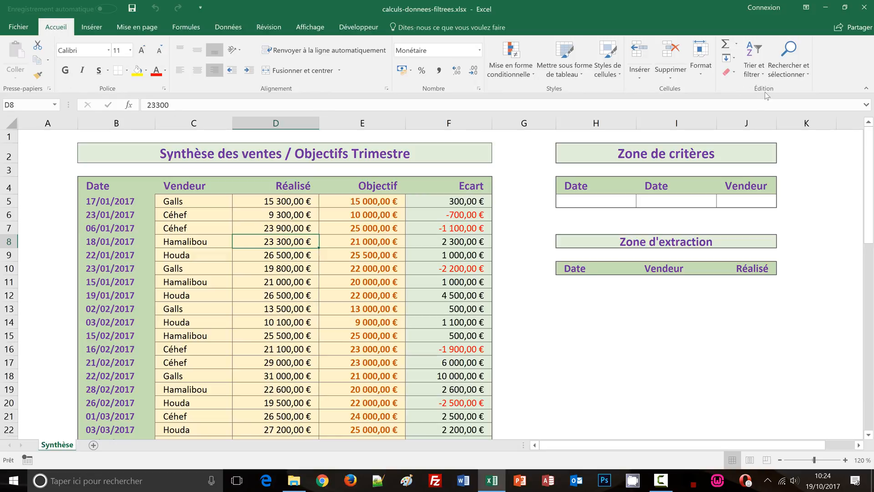
pyautogui.click(749, 70)
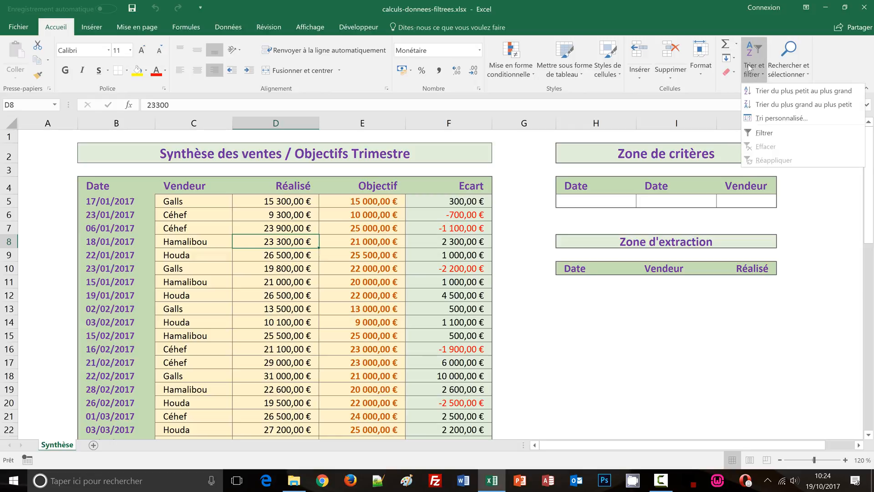
pyautogui.click(764, 133)
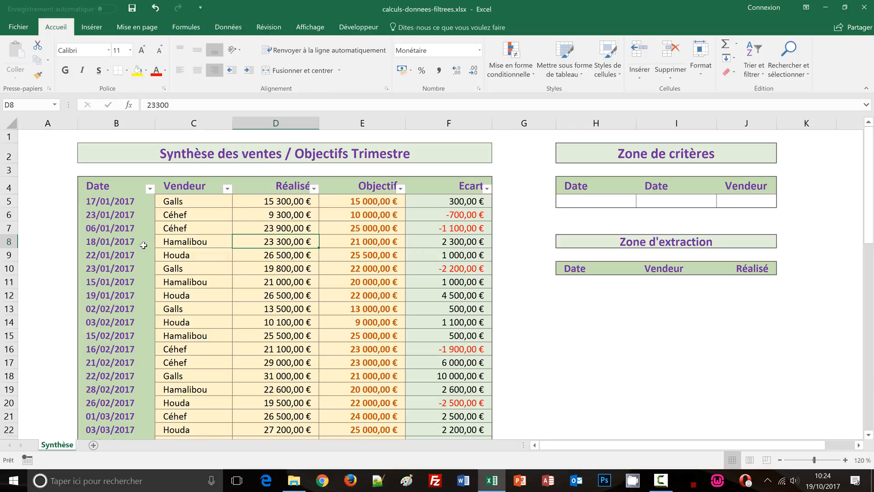
# Filter the Date column to show only the janvier and février 2017 sales.
pyautogui.click(150, 189)
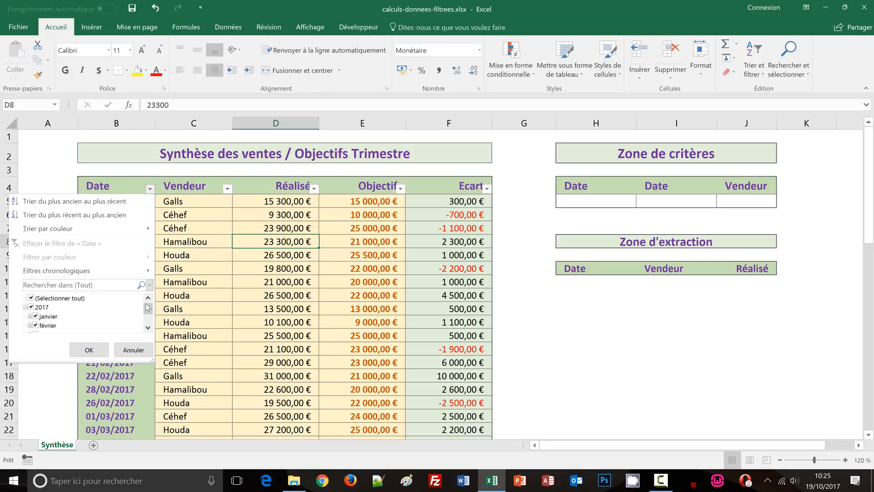
pyautogui.moveTo(149, 308)
pyautogui.mouseDown()
pyautogui.moveTo(149, 315)
pyautogui.moveTo(150, 304)
pyautogui.mouseUp()
pyautogui.click(30, 298)
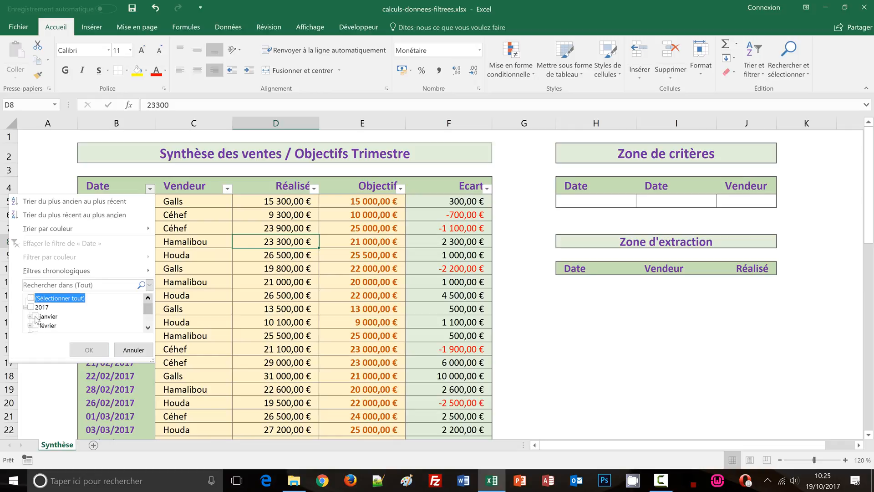
pyautogui.click(35, 316)
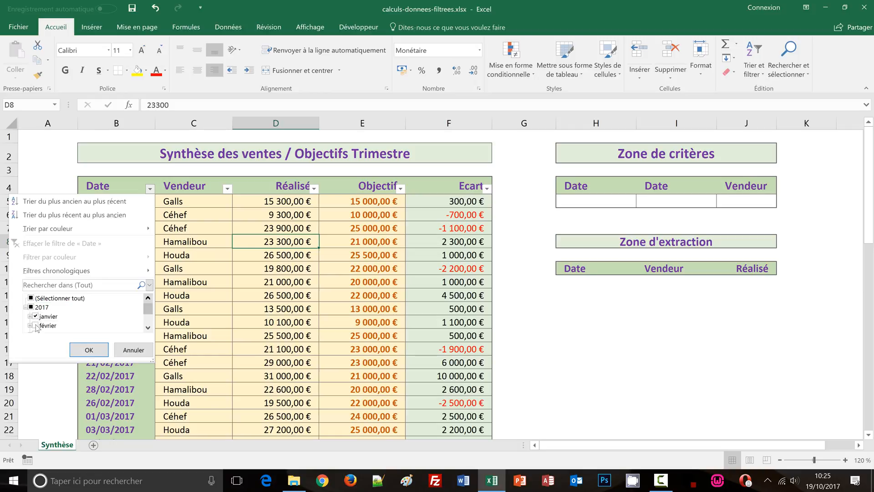
pyautogui.click(35, 326)
pyautogui.click(88, 351)
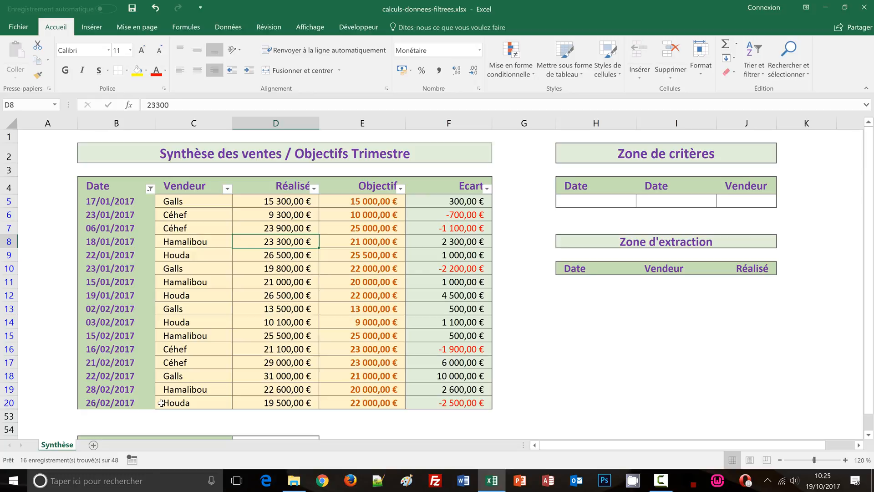
# Filter the Vendeur column to show only the second and fourth sellers in the alphabetical list.
pyautogui.click(228, 189)
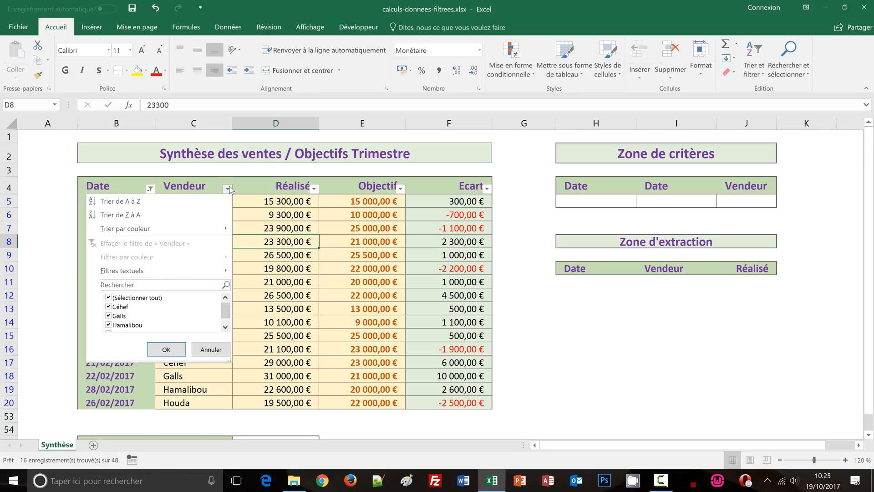
pyautogui.click(110, 298)
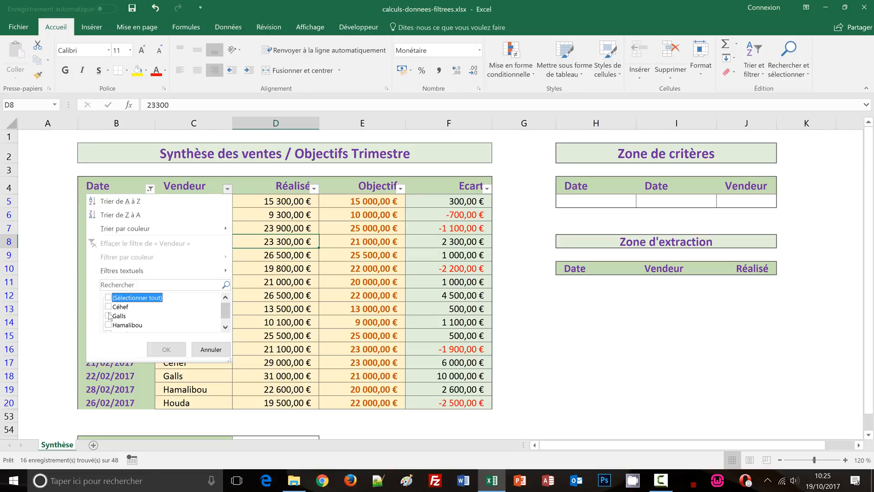
pyautogui.click(109, 316)
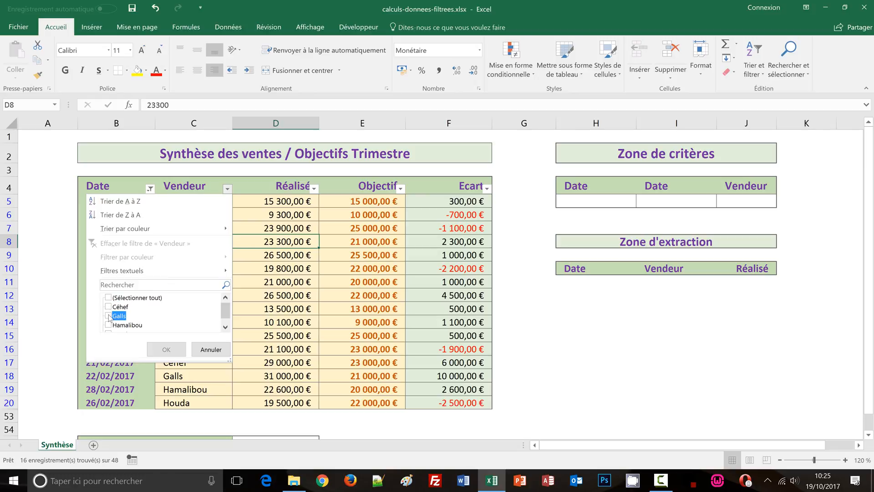
pyautogui.click(225, 327)
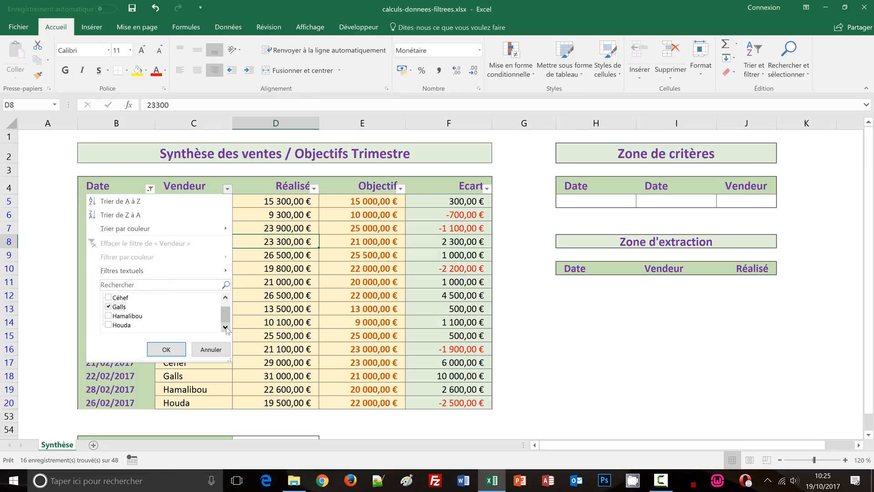
pyautogui.click(109, 325)
pyautogui.click(166, 349)
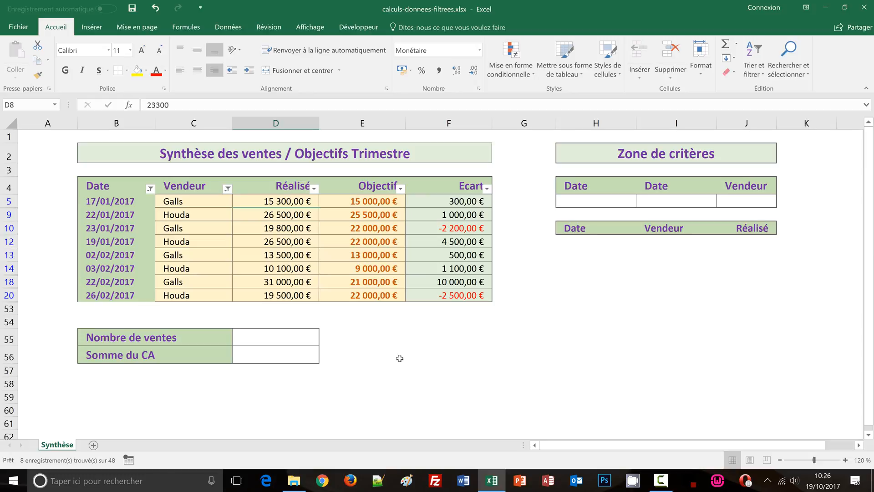
# Enter =SOMME(D5:D20) in D56 to total the Réalisé column for Somme du CA, keeping the cell selected.
pyautogui.click(273, 358)
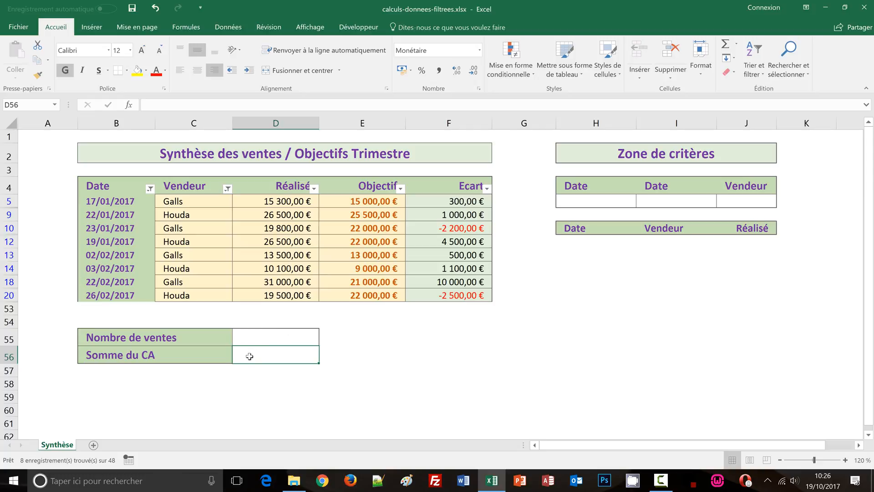
pyautogui.write('=')
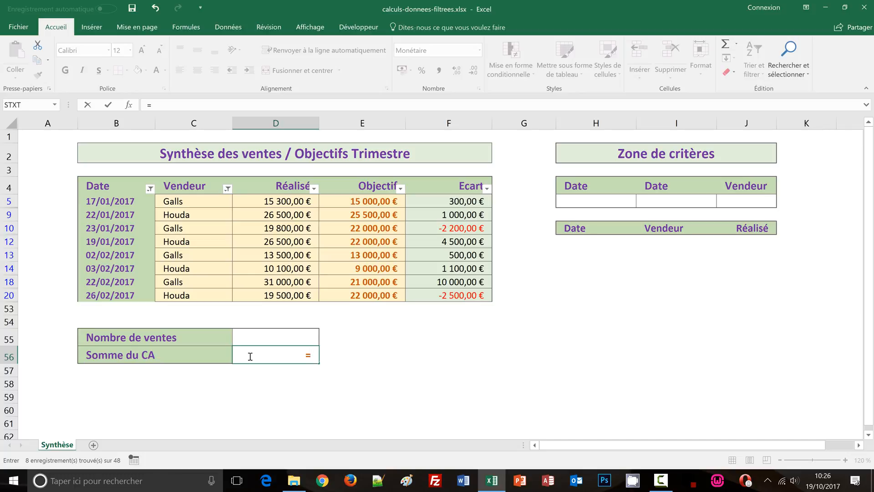
pyautogui.write('s')
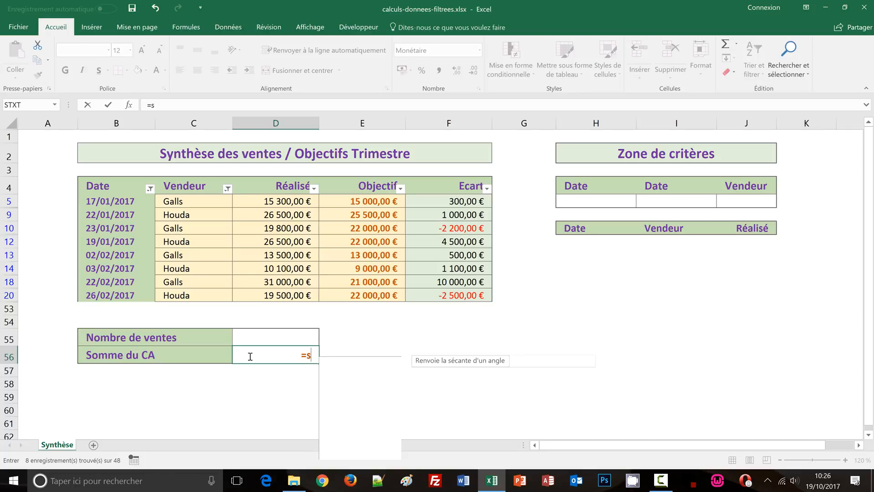
pyautogui.write('omme')
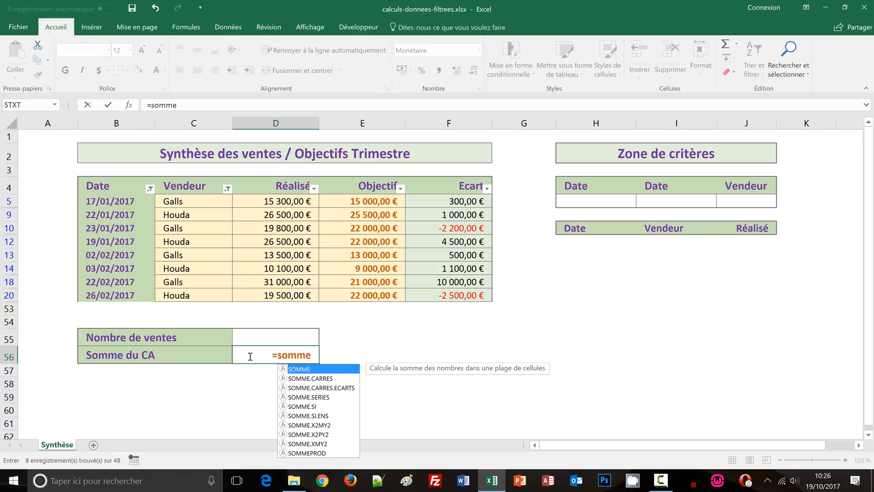
pyautogui.write('(')
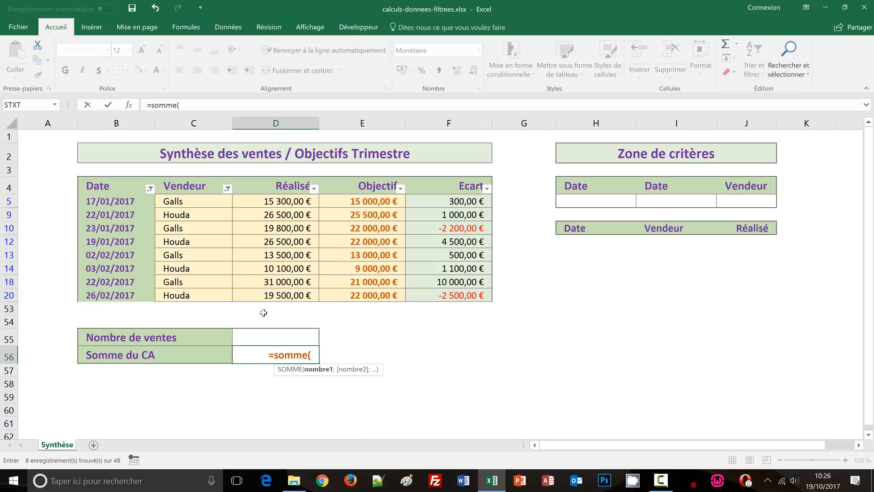
pyautogui.moveTo(274, 199); pyautogui.dragTo(321, 309)
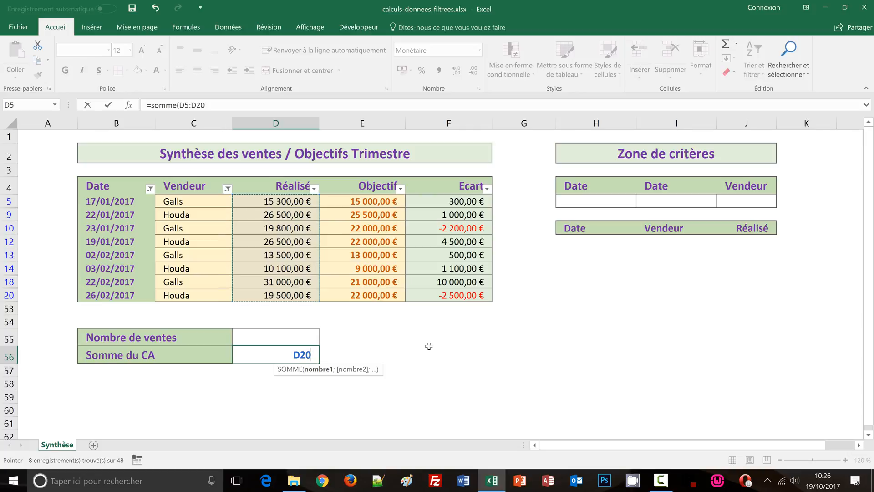
pyautogui.write(')')
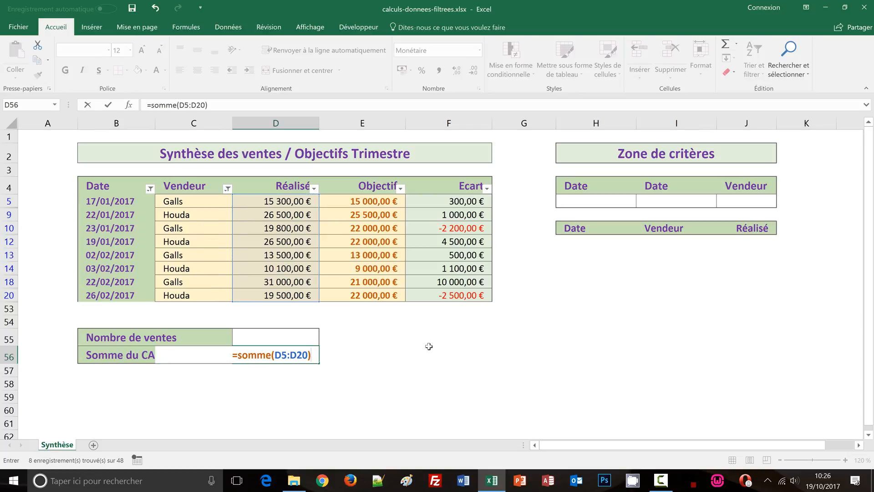
pyautogui.hotkey('ctrl', 'Return')
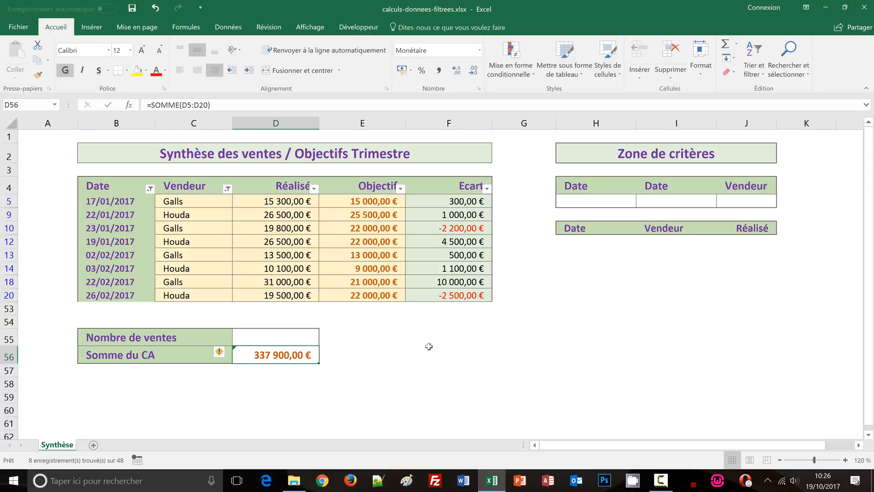
# Enter =NBVAL(D5:D20) in D55 to count the Réalisé entries for Nombre de ventes, keeping the cell selected.
pyautogui.click(249, 339)
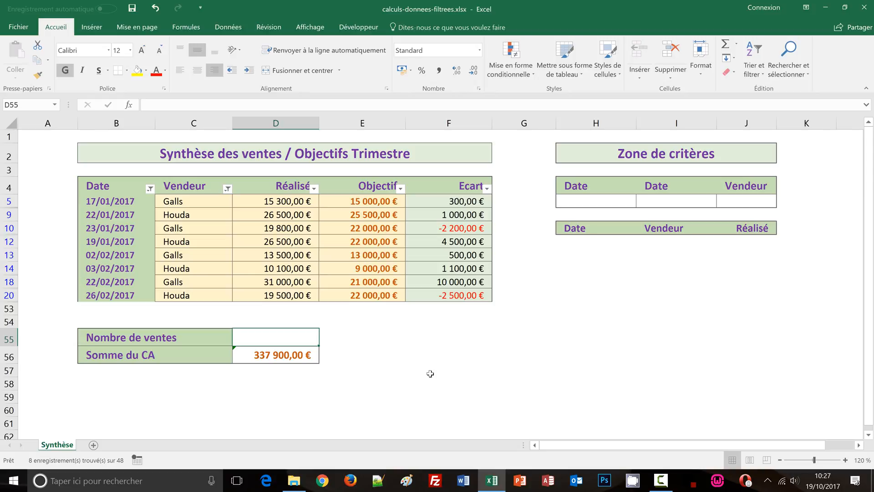
pyautogui.write('=')
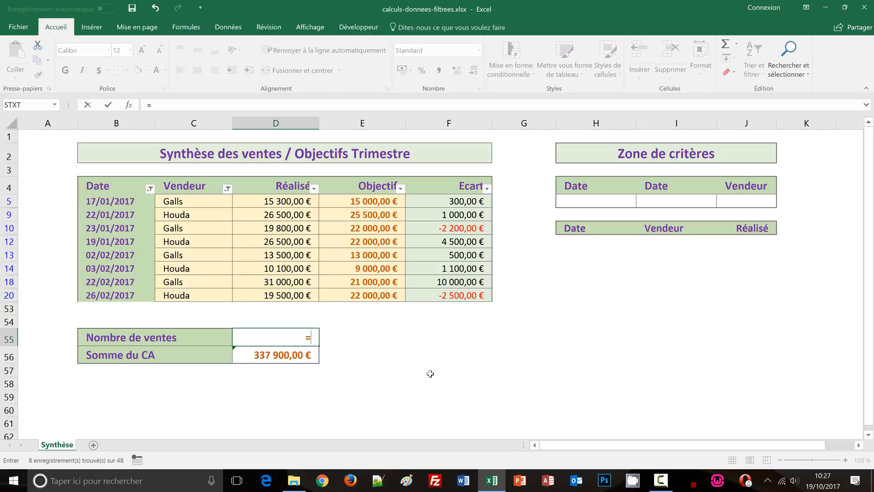
pyautogui.write('bval')
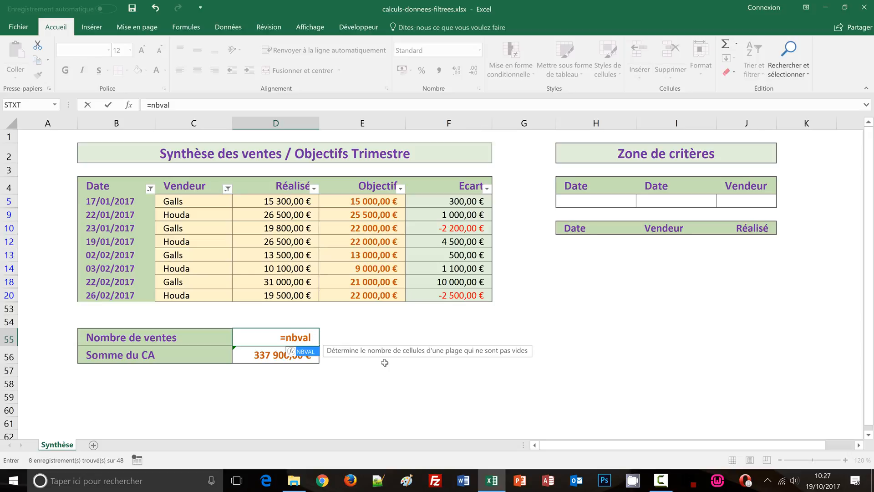
pyautogui.write('(')
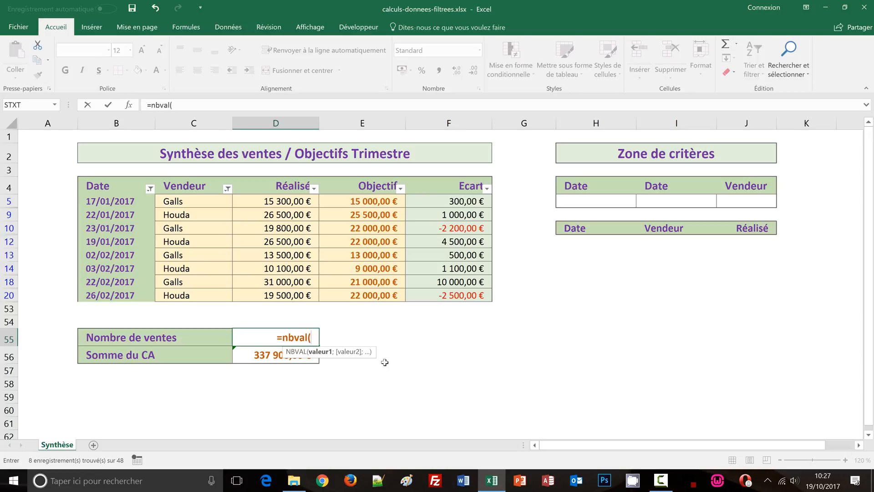
pyautogui.moveTo(278, 201); pyautogui.dragTo(276, 297)
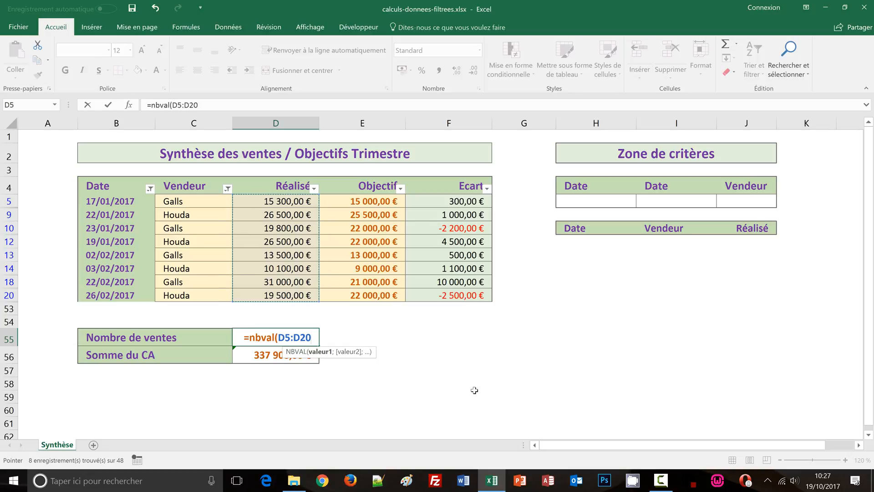
pyautogui.write(')')
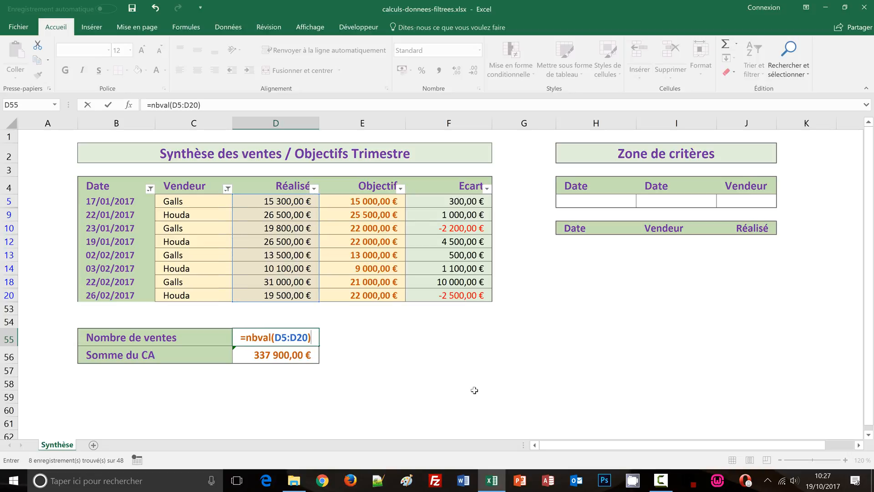
pyautogui.hotkey('ctrl', 'Return')
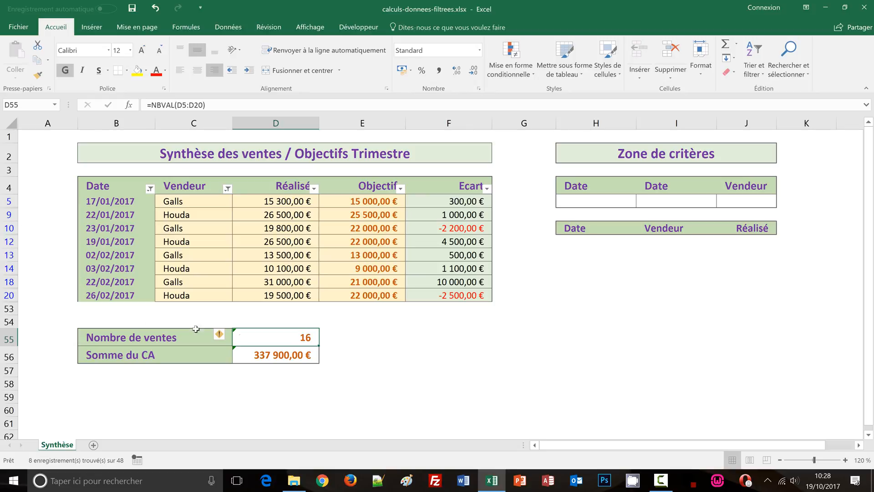
# Update the flagged formulas in D55 and D56 to include the adjacent cells, extending both ranges to D5:D52.
pyautogui.click(288, 356)
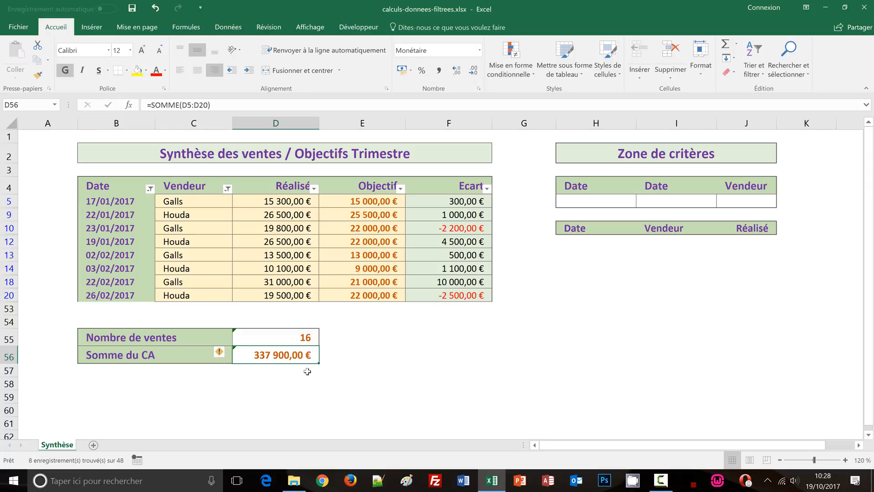
pyautogui.click(261, 338)
pyautogui.click(227, 336)
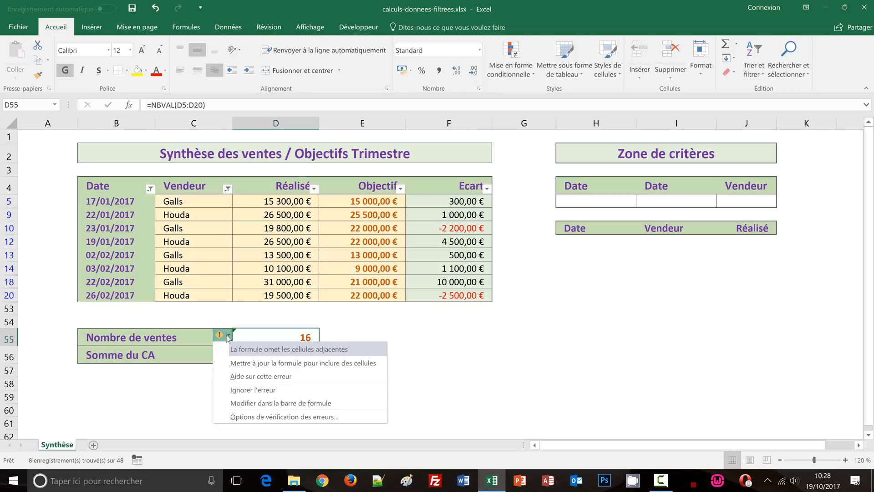
pyautogui.click(266, 364)
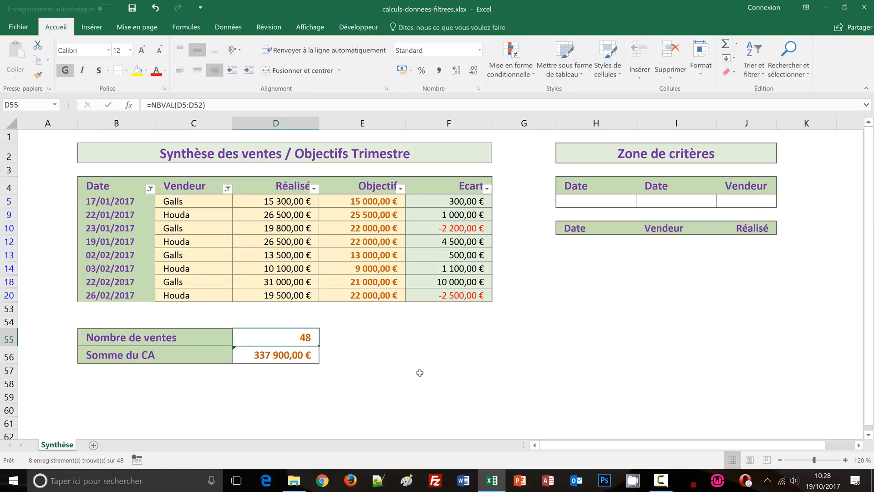
pyautogui.click(291, 359)
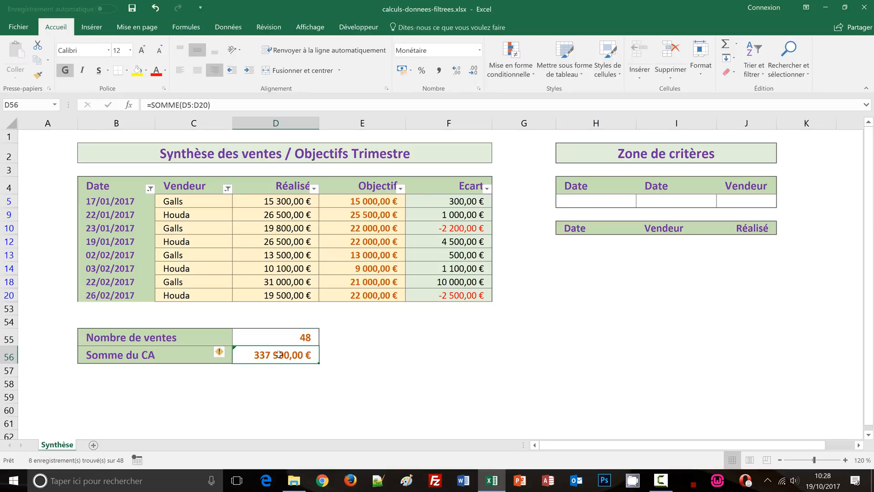
pyautogui.click(222, 354)
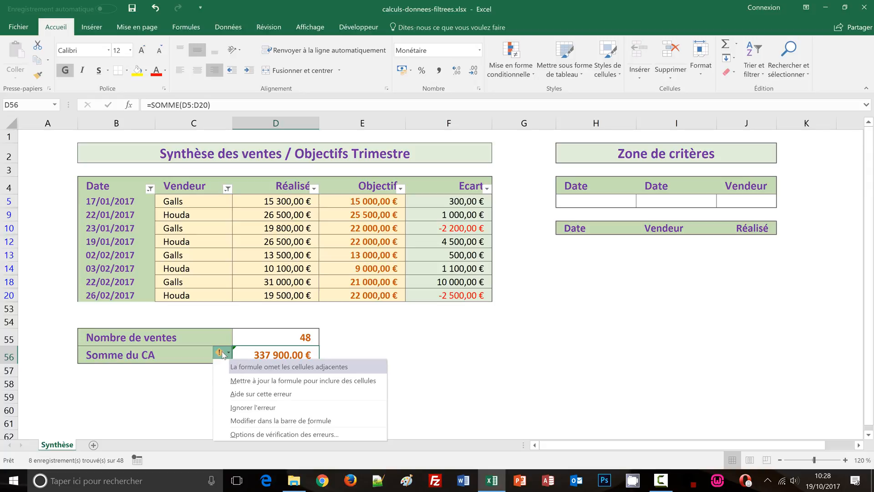
pyautogui.click(255, 382)
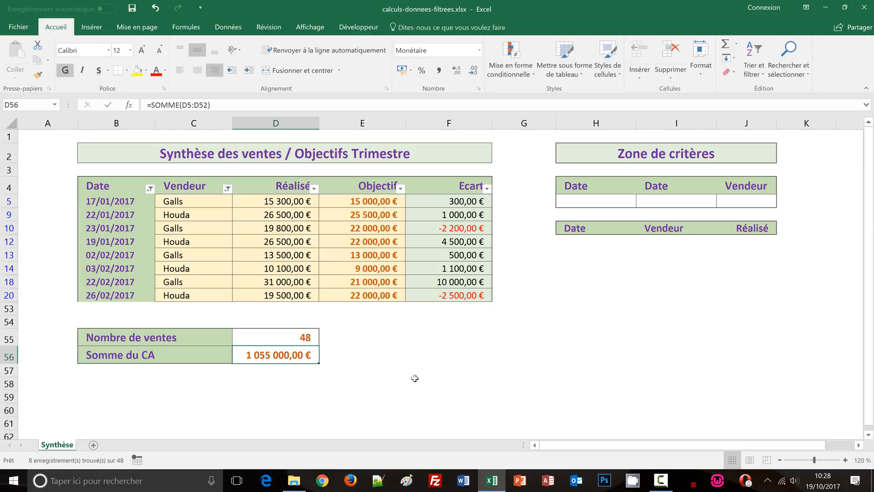
# Clear the Nombre de ventes and Somme du CA formulas in D55:D56 and turn off the automatic filters on the sales table.
pyautogui.moveTo(294, 337); pyautogui.dragTo(294, 354)
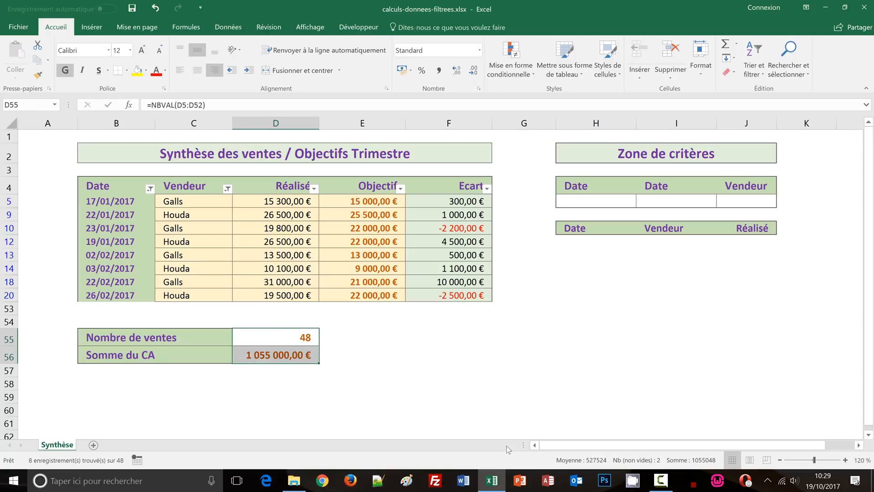
pyautogui.press('Delete')
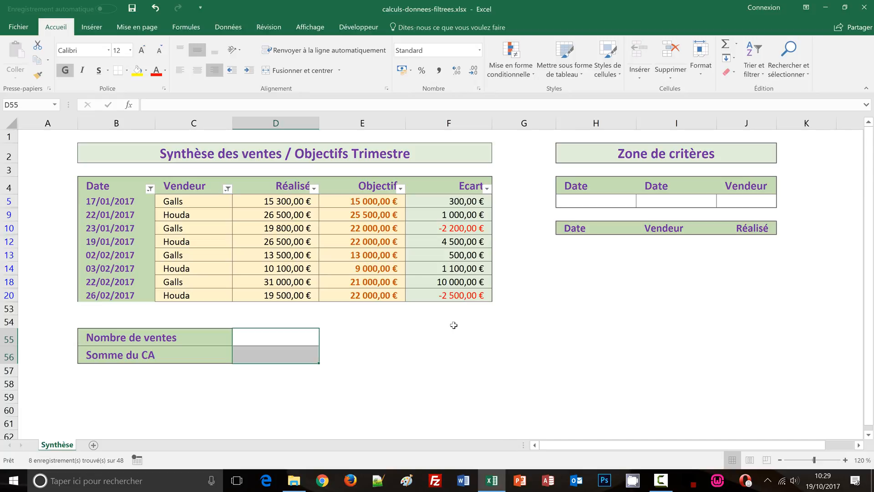
pyautogui.click(281, 230)
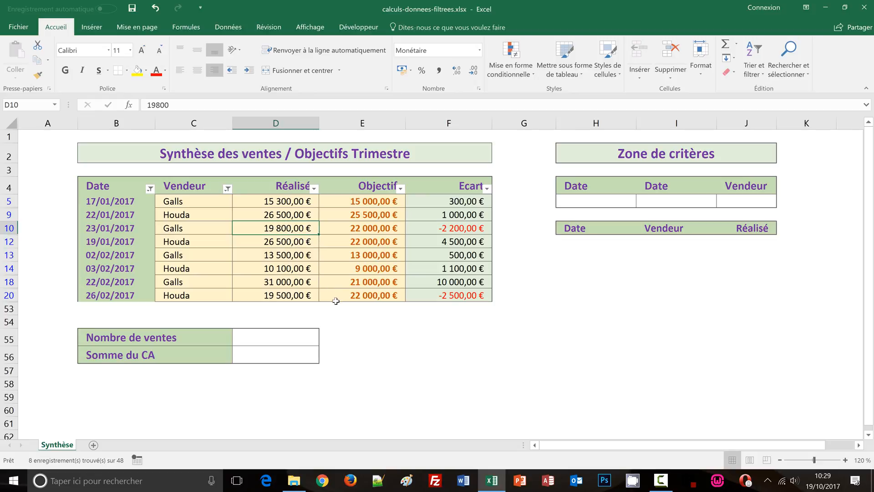
pyautogui.click(751, 68)
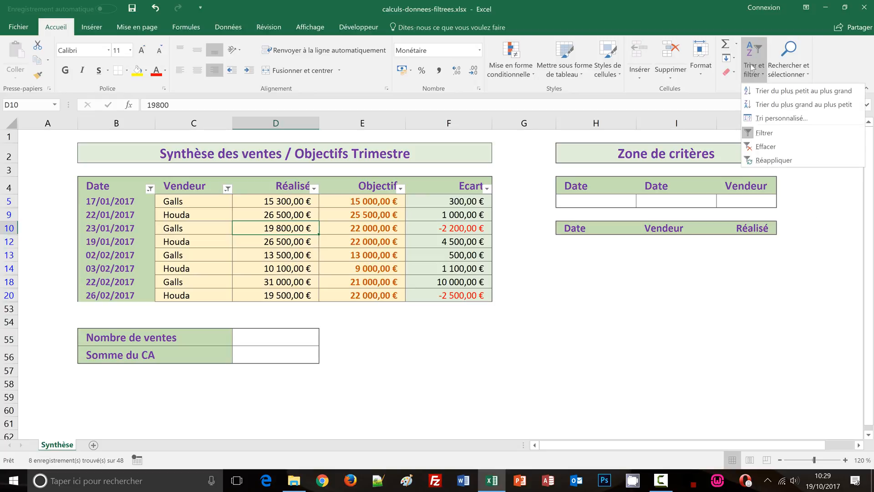
pyautogui.click(764, 132)
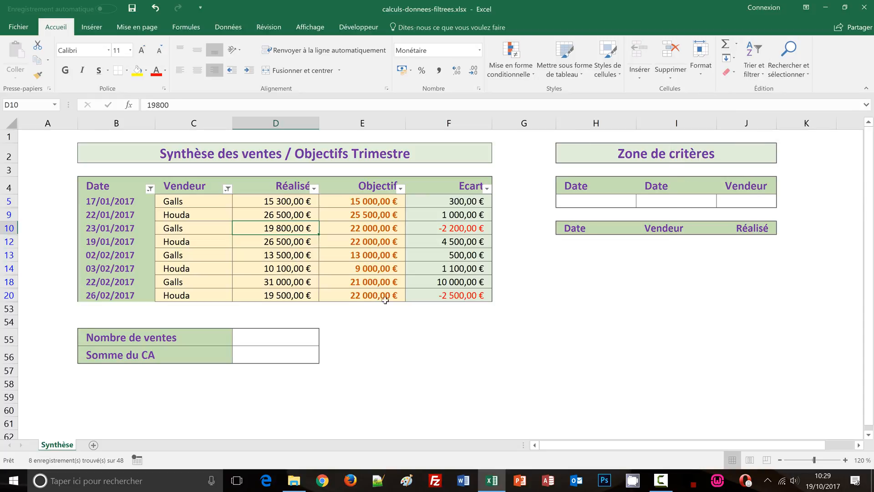
pyautogui.scroll(-10, 337, 267)
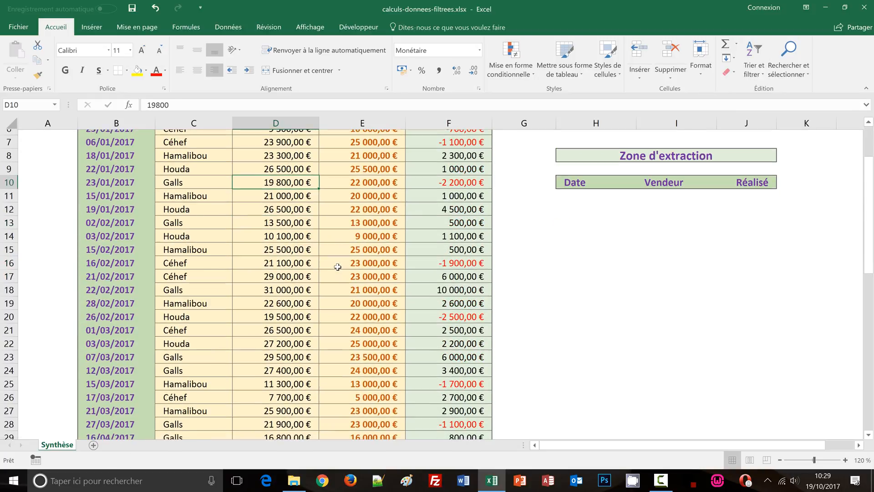
pyautogui.scroll(-4, 337, 267)
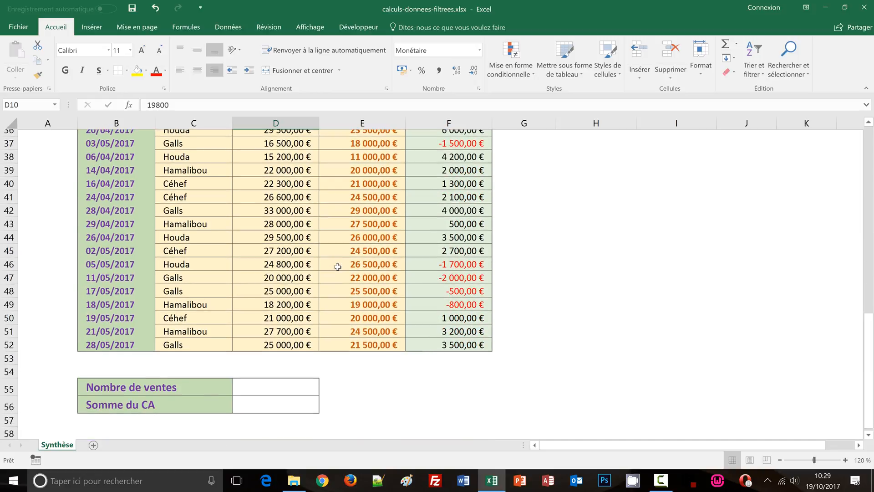
pyautogui.scroll(6, 581, 336)
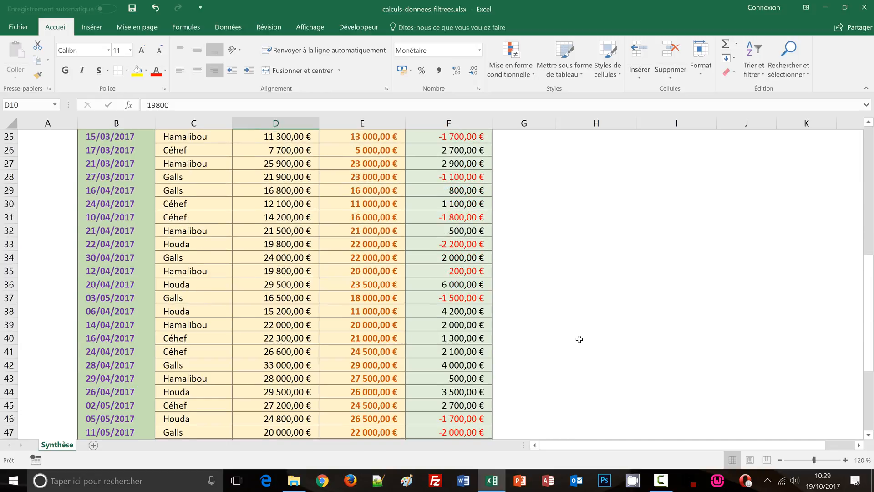
pyautogui.scroll(8, 580, 336)
pyautogui.click(593, 346)
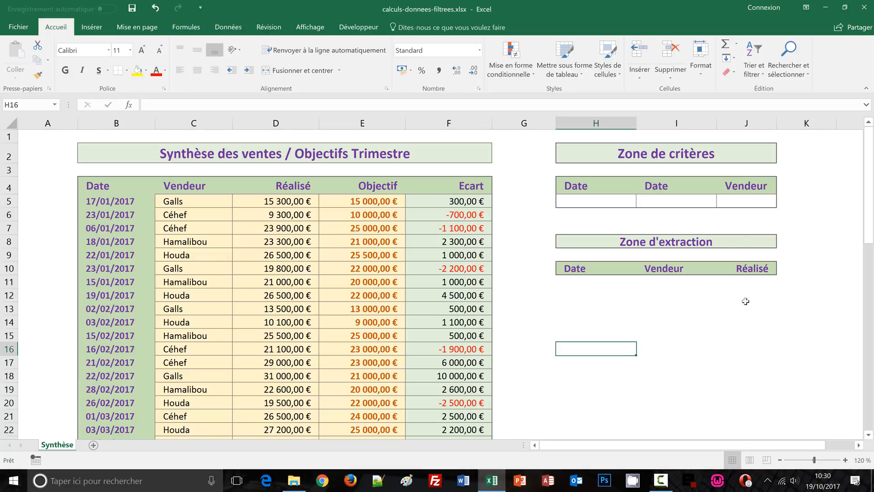
# Apply all borders to H5:J6 and thick outside borders to H4:J6, extending the Zone de critères grid by one row.
pyautogui.moveTo(579, 200); pyautogui.dragTo(751, 209)
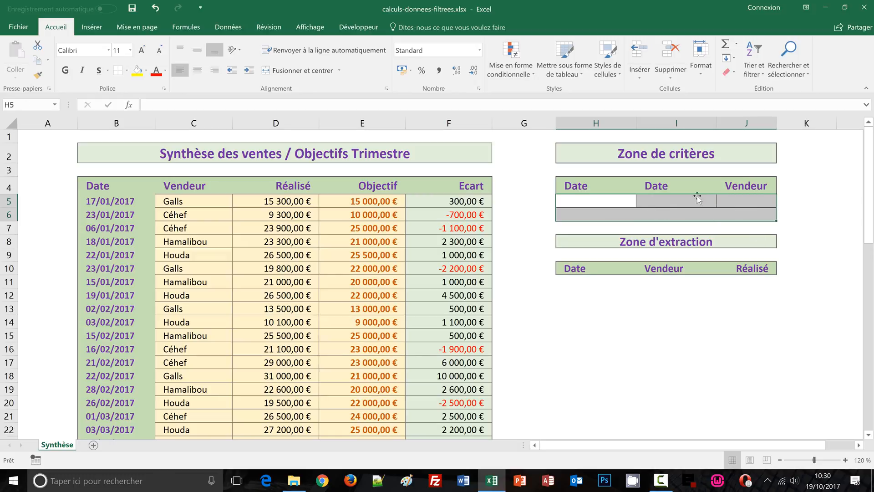
pyautogui.click(128, 70)
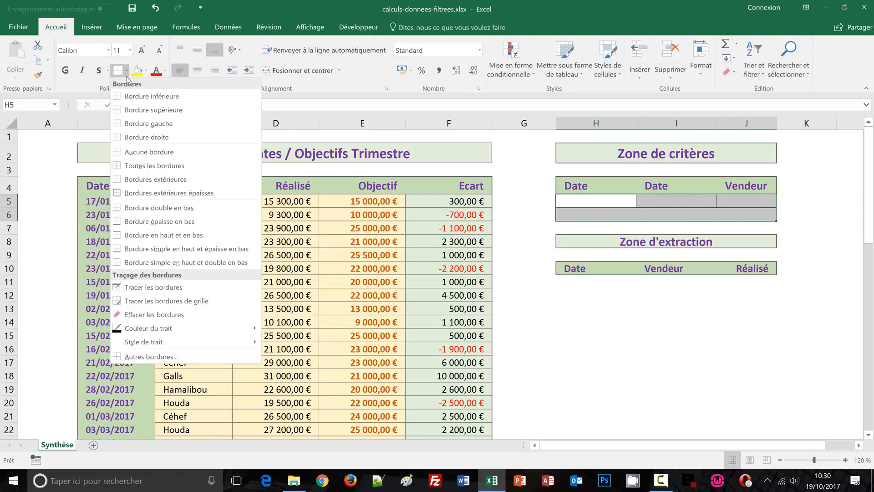
pyautogui.click(137, 165)
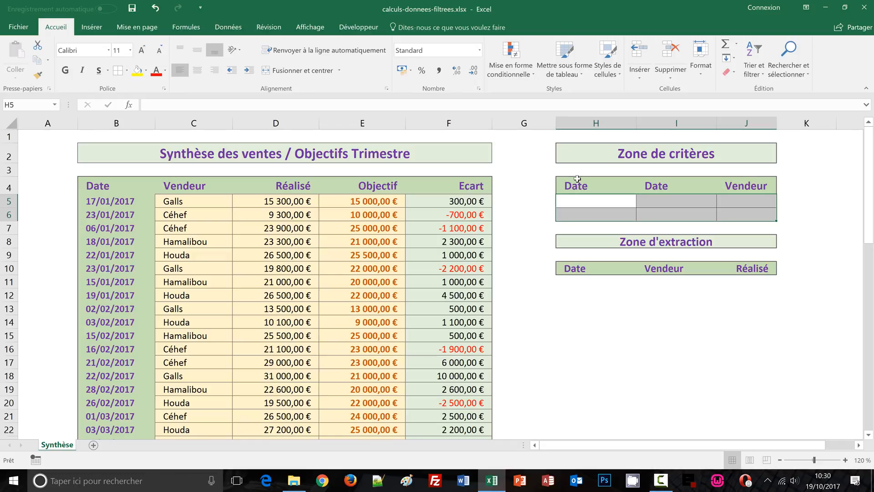
pyautogui.moveTo(577, 182); pyautogui.dragTo(758, 215)
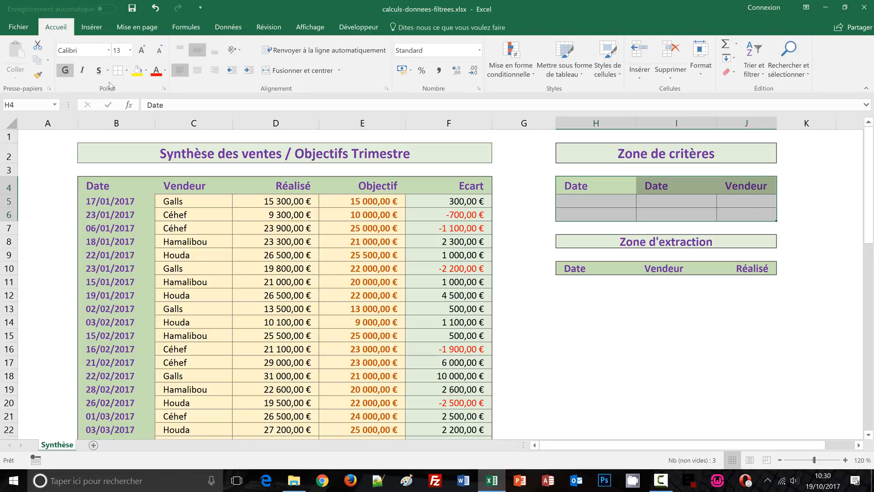
pyautogui.click(128, 71)
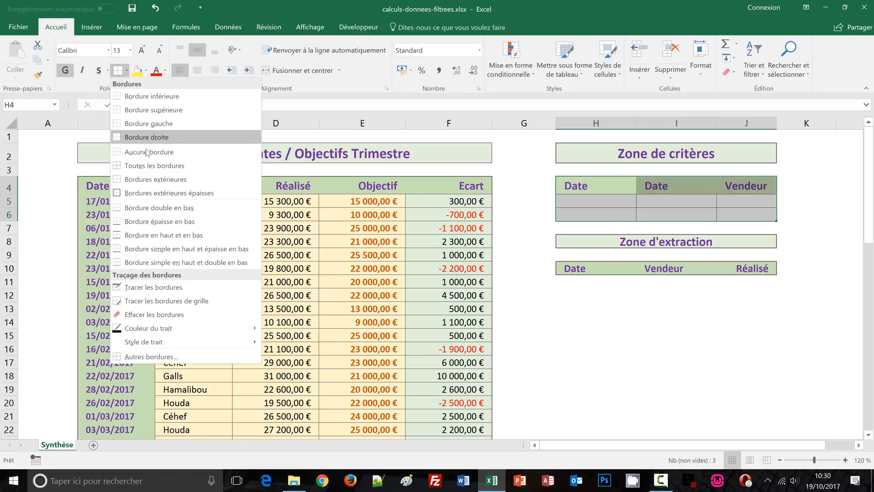
pyautogui.click(153, 193)
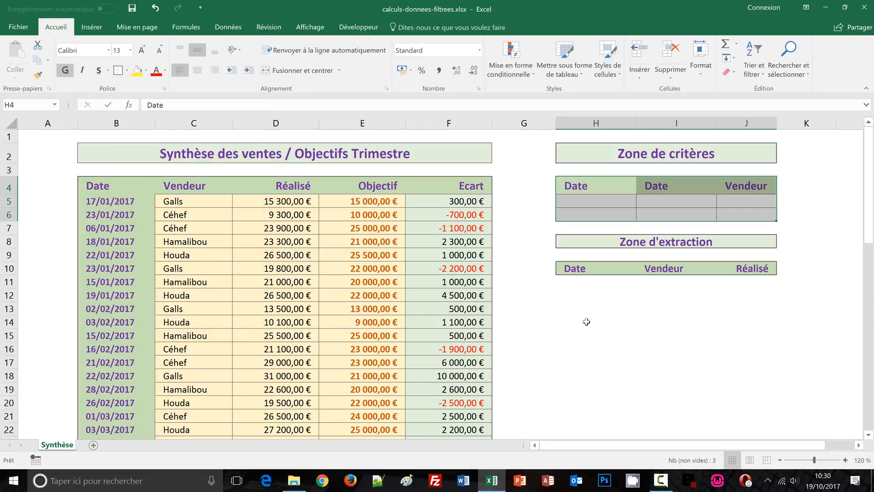
pyautogui.click(630, 322)
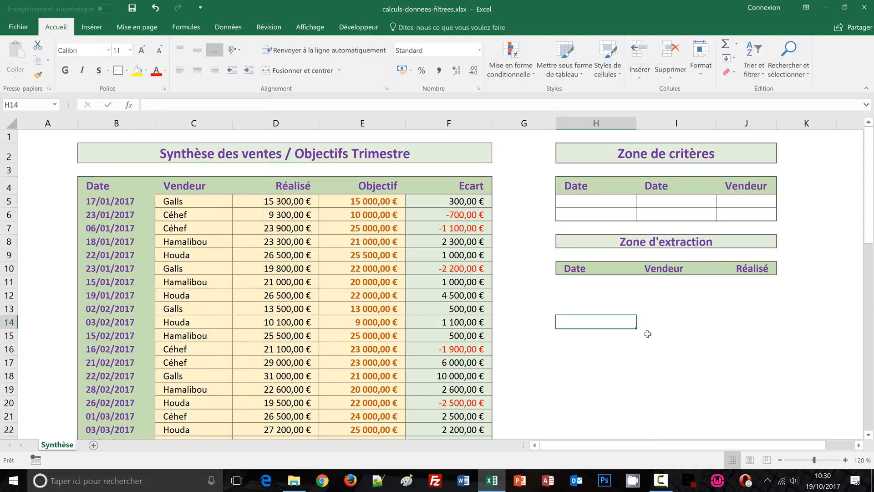
# Enter the date criteria >=01/01/2017 in H5 and <01/03/2017 in I5 of the Zone de critères.
pyautogui.click(588, 204)
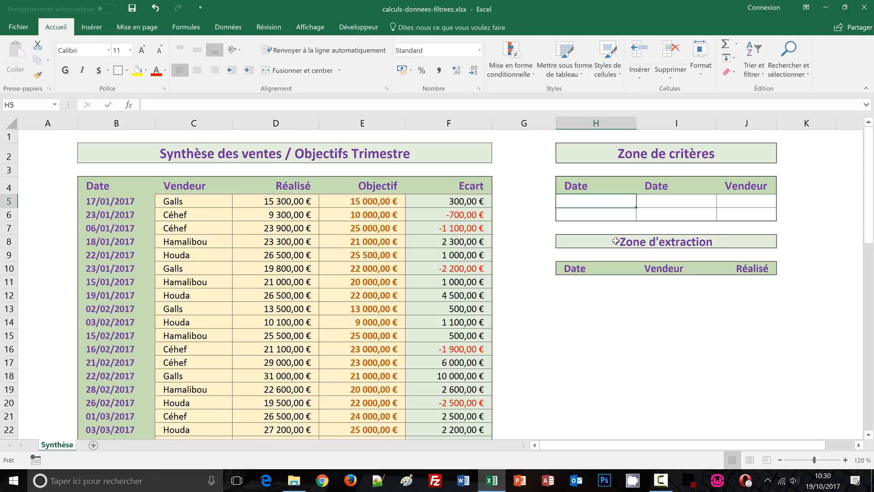
pyautogui.write('>=')
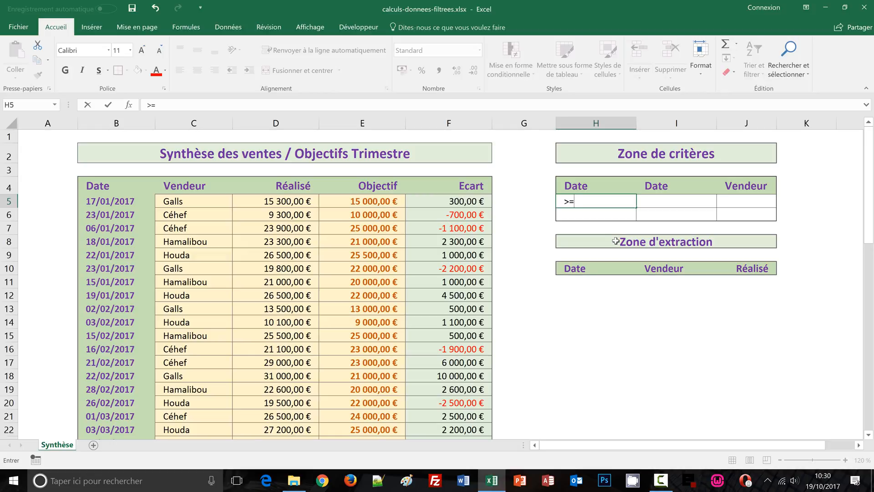
pyautogui.write('01')
pyautogui.write('/01/2017')
pyautogui.press('Tab')
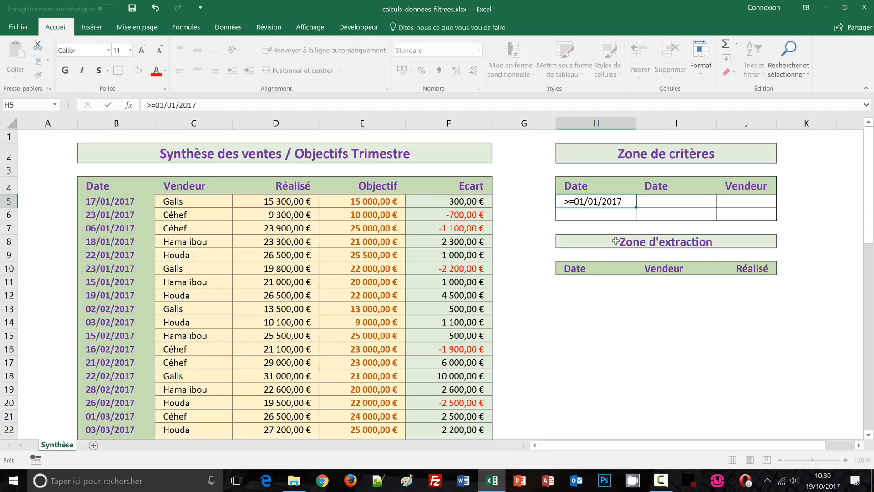
pyautogui.write('<')
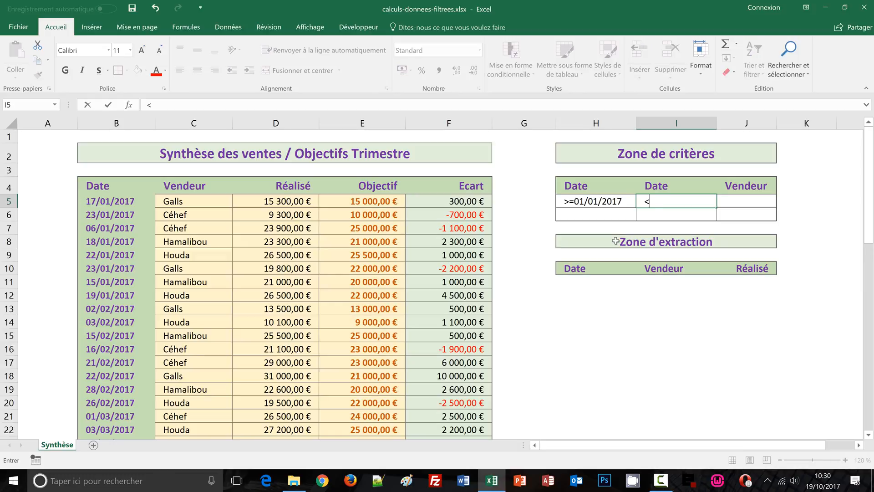
pyautogui.write('01/03/2017')
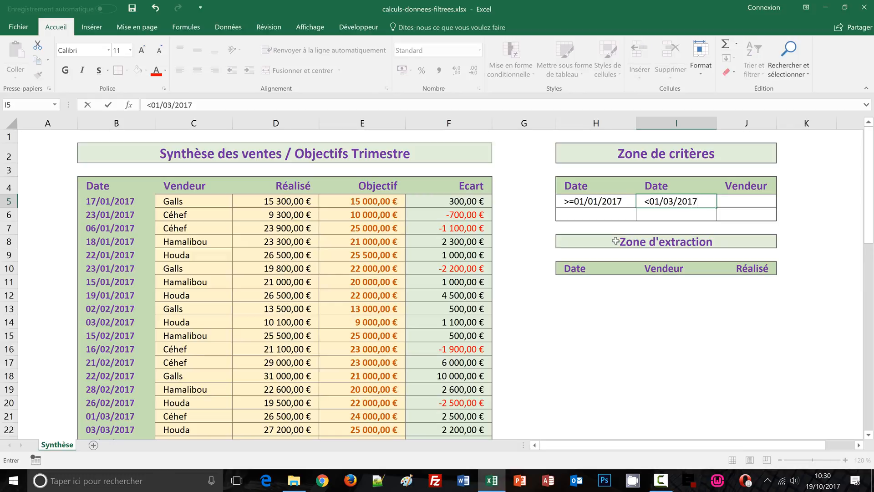
pyautogui.press('Tab')
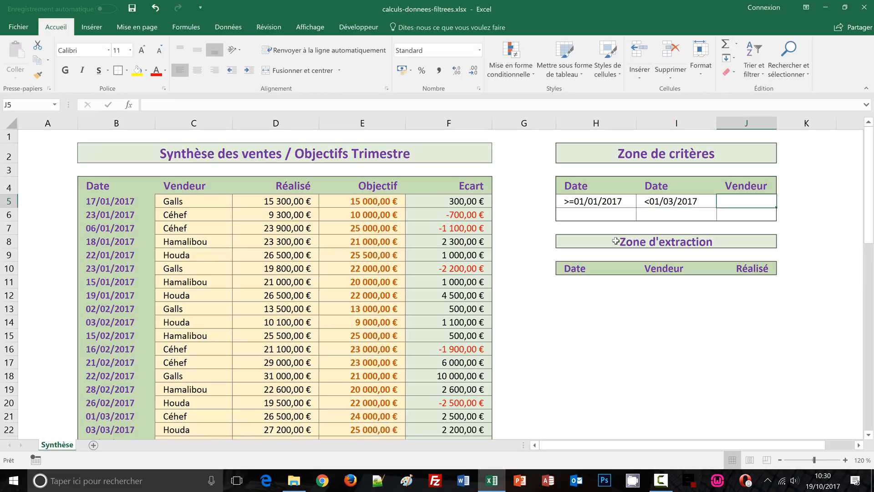
# Enter the seller listed in C5 as the Vendeur criterion in J5 and copy the criteria row H5:J5 to row 6.
pyautogui.write('Gallse')
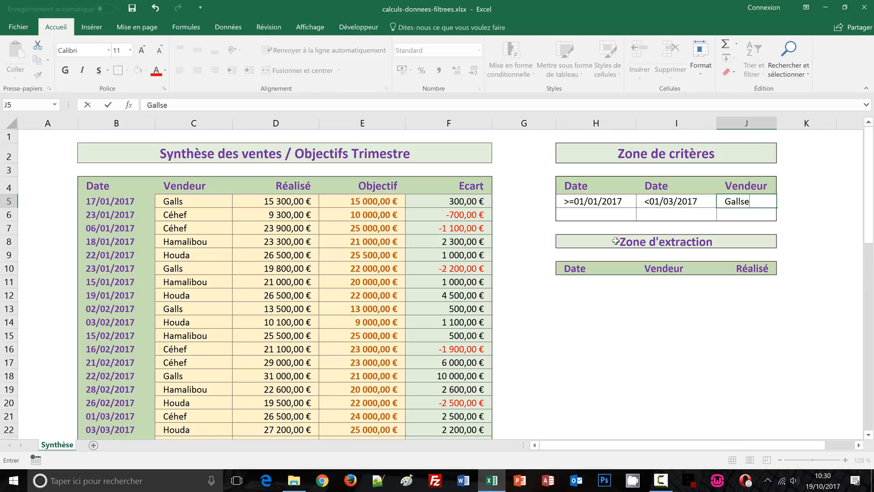
pyautogui.press('BackSpace')
pyautogui.hotkey('ctrl', 'Return')
pyautogui.moveTo(599, 202); pyautogui.dragTo(724, 202)
pyautogui.hotkey('ctrl', 'c')
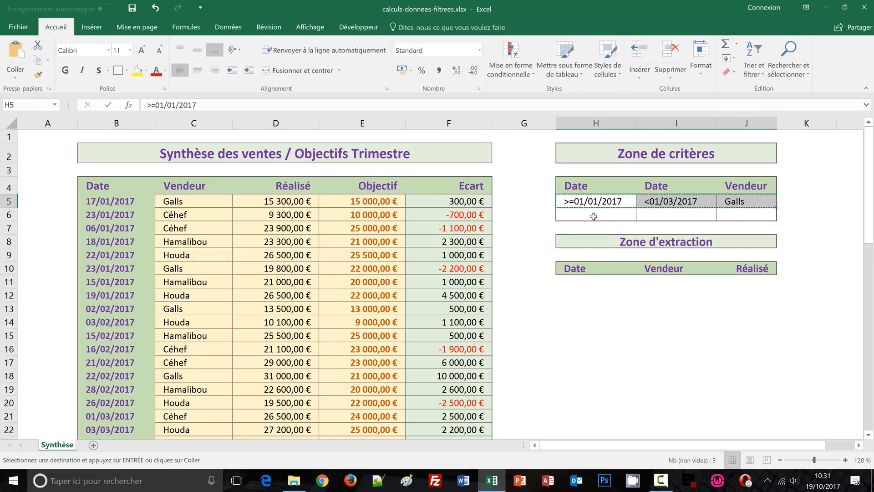
pyautogui.click(595, 215)
pyautogui.hotkey('ctrl', 'v')
# Replace the Vendeur criterion in J6 with the seller listed in C9.
pyautogui.click(749, 215)
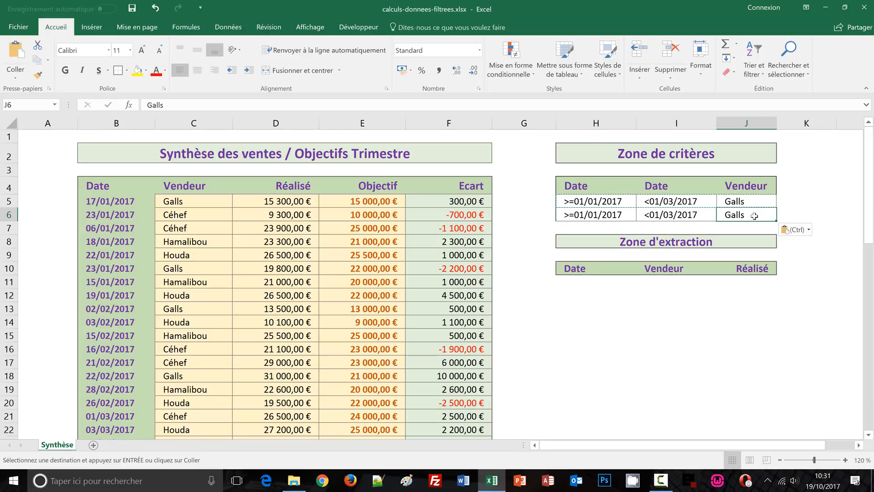
pyautogui.doubleClick(751, 215)
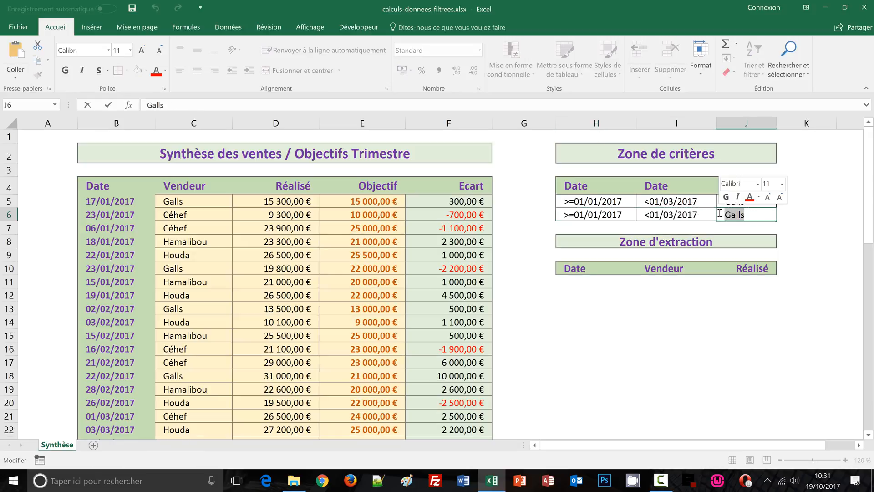
pyautogui.write('Houd')
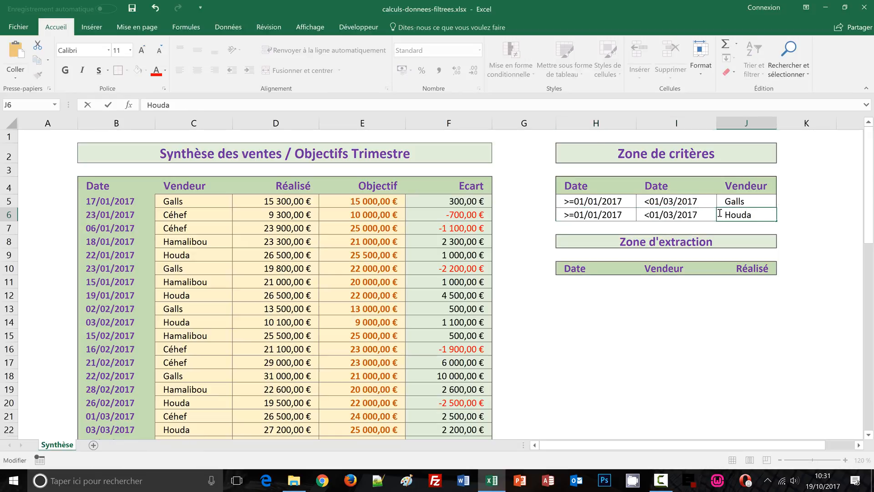
pyautogui.write('a')
pyautogui.press('Return')
pyautogui.click(712, 298)
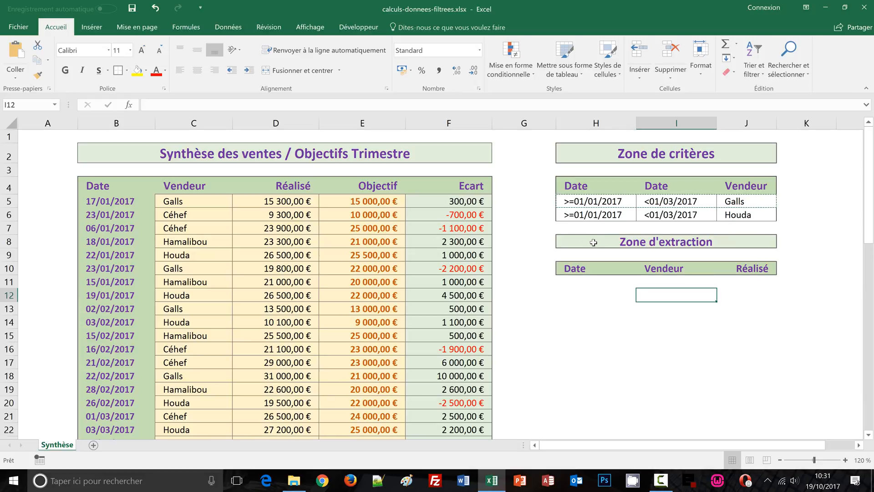
# Start an advanced filter on the sales table B4:F52, with the results copied to another location.
pyautogui.click(263, 240)
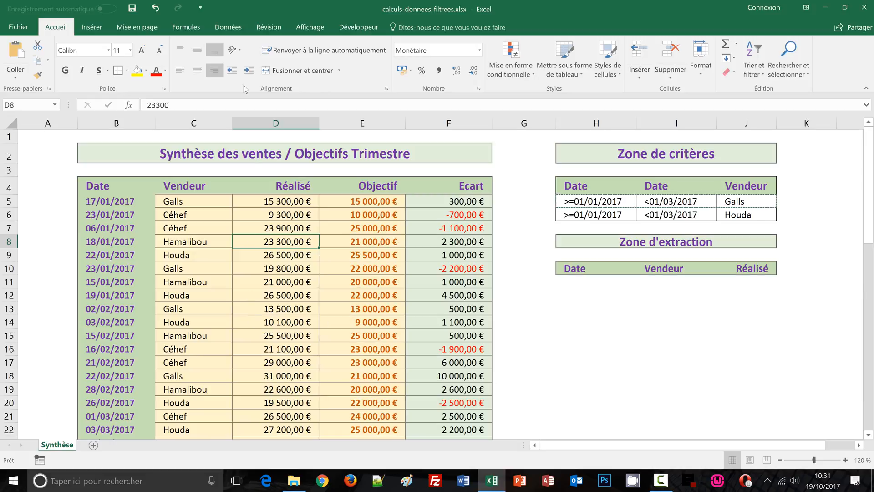
pyautogui.click(227, 33)
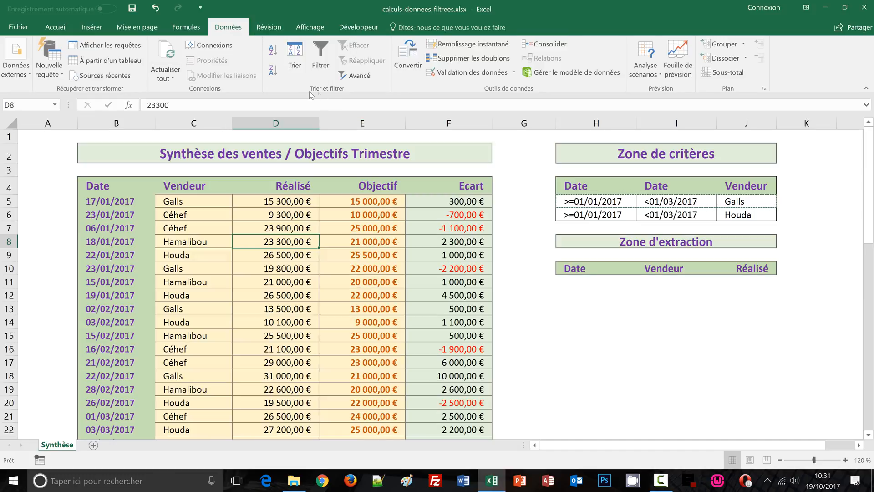
pyautogui.click(352, 76)
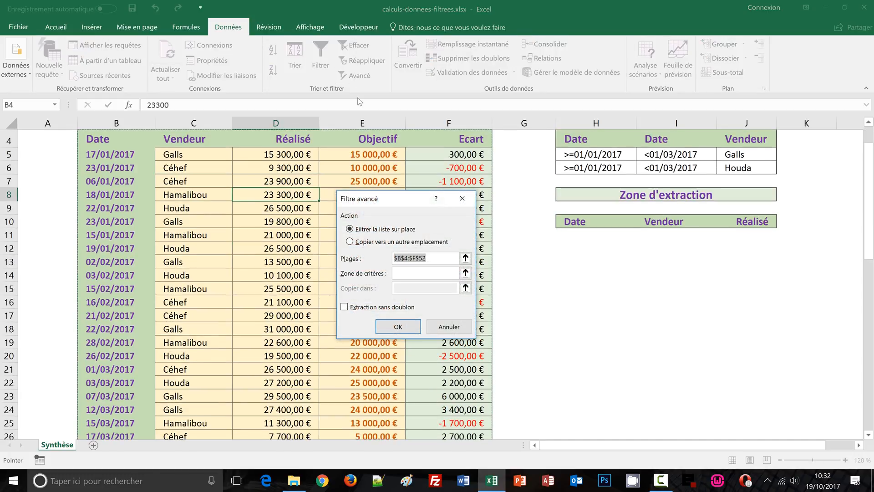
pyautogui.moveTo(398, 198); pyautogui.dragTo(381, 179)
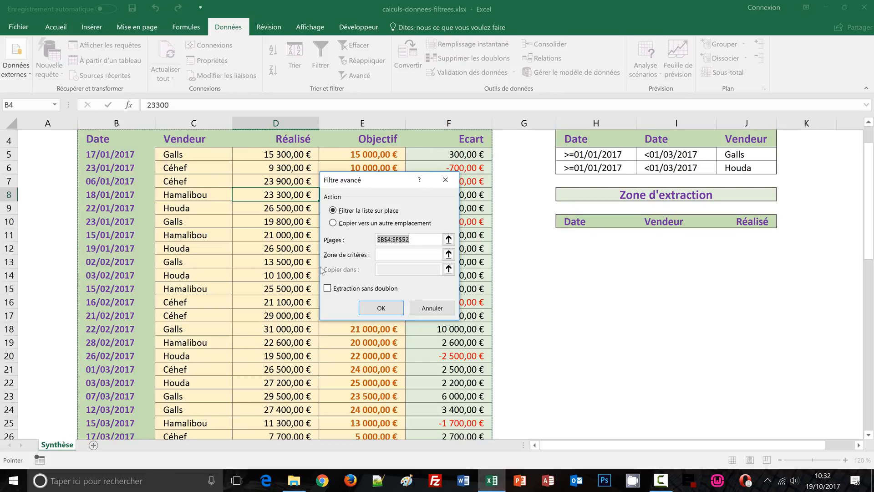
pyautogui.click(333, 223)
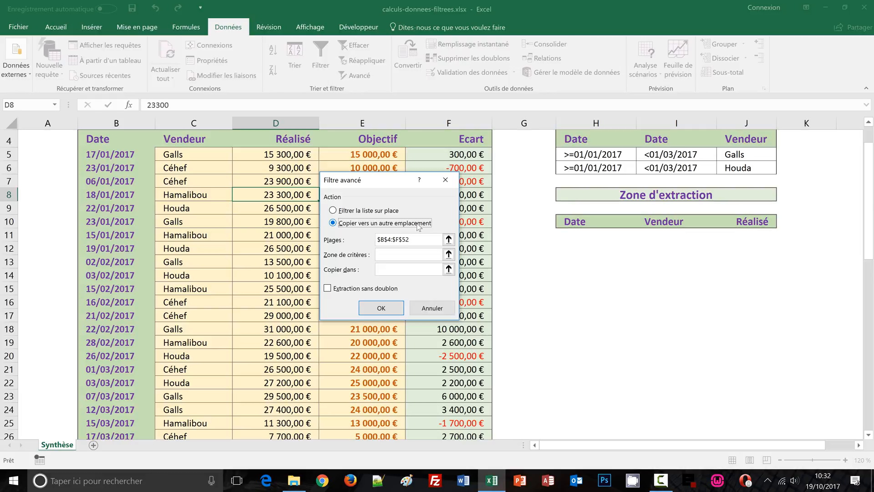
# Set the advanced filter's criteria zone to H4:J6 and its copy destination to the headers H10:J10, and run the extraction.
pyautogui.click(385, 255)
pyautogui.click(386, 256)
pyautogui.moveTo(572, 139); pyautogui.dragTo(748, 164)
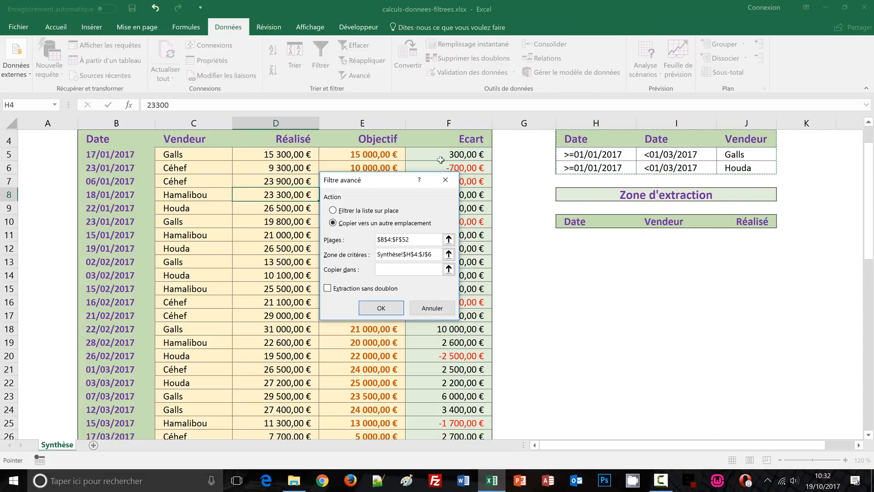
pyautogui.click(382, 271)
pyautogui.click(382, 270)
pyautogui.moveTo(575, 223); pyautogui.dragTo(753, 221)
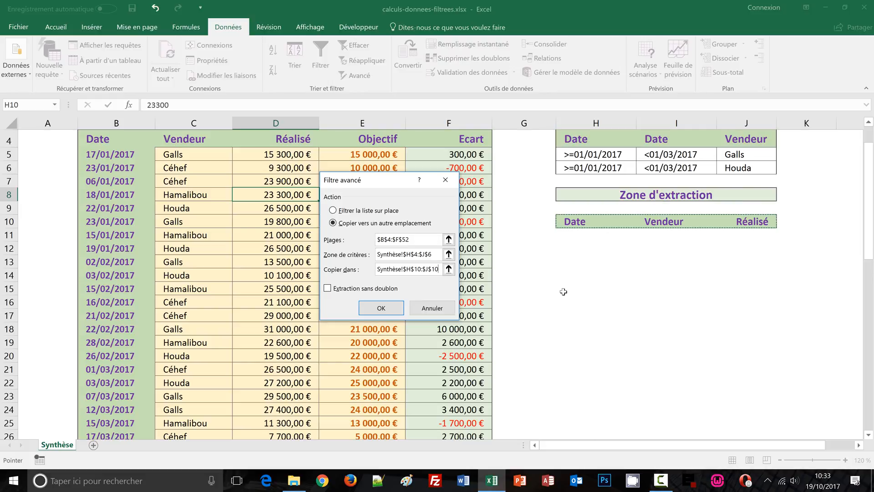
pyautogui.click(381, 309)
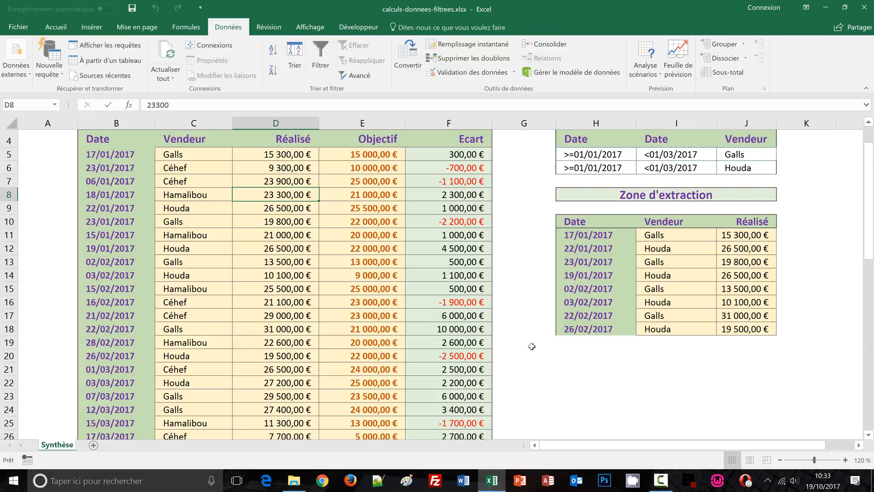
# Enter =NBVAL(I11:I52) in D55 to count the extracted sales for Nombre de ventes.
pyautogui.scroll(-5, 533, 344)
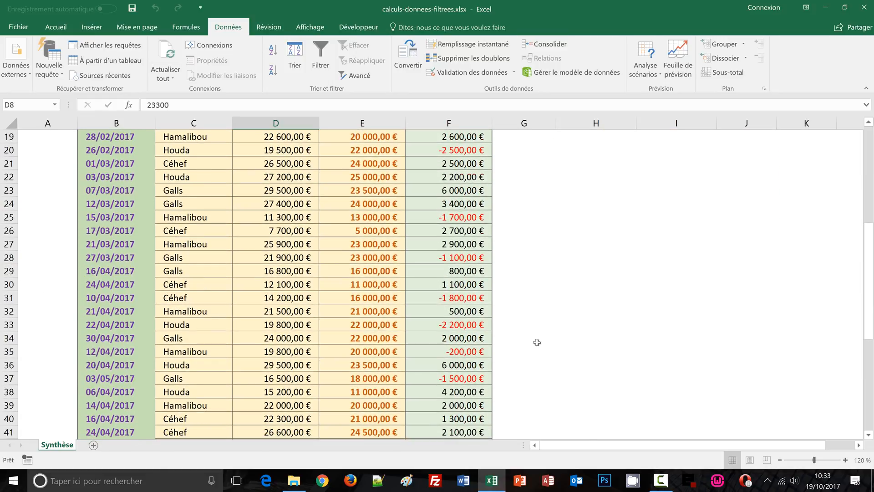
pyautogui.scroll(-7, 537, 343)
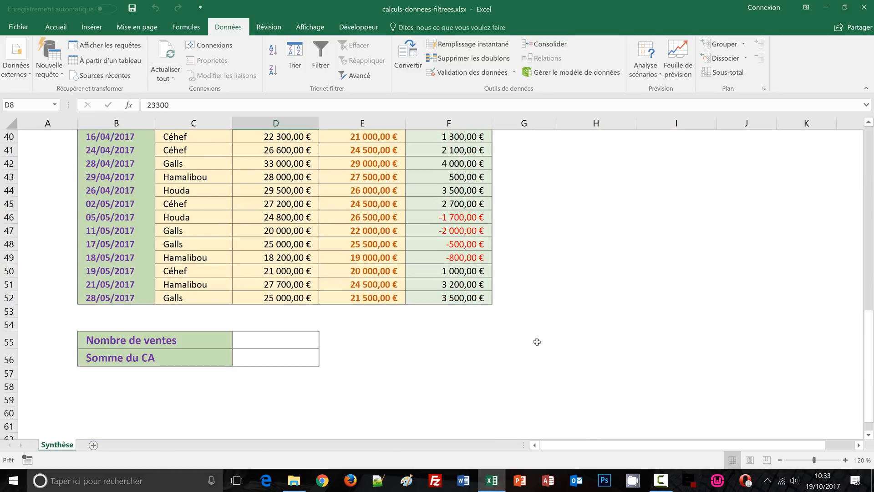
pyautogui.click(264, 339)
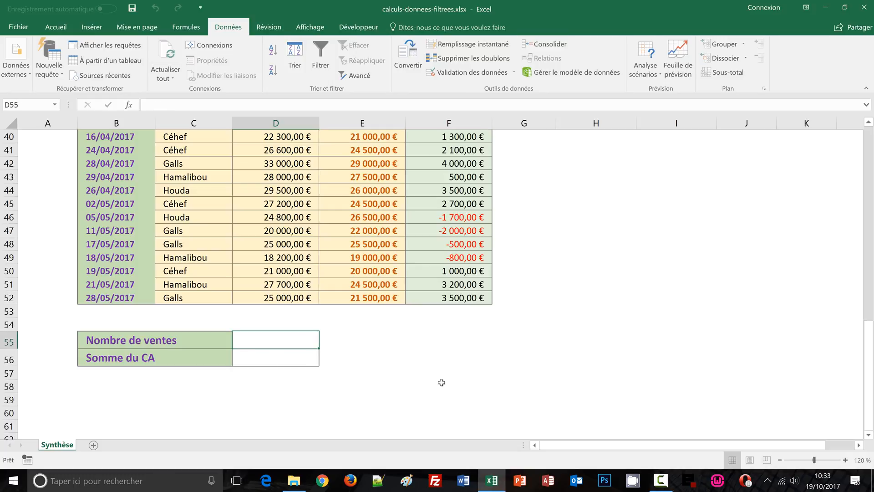
pyautogui.write('=')
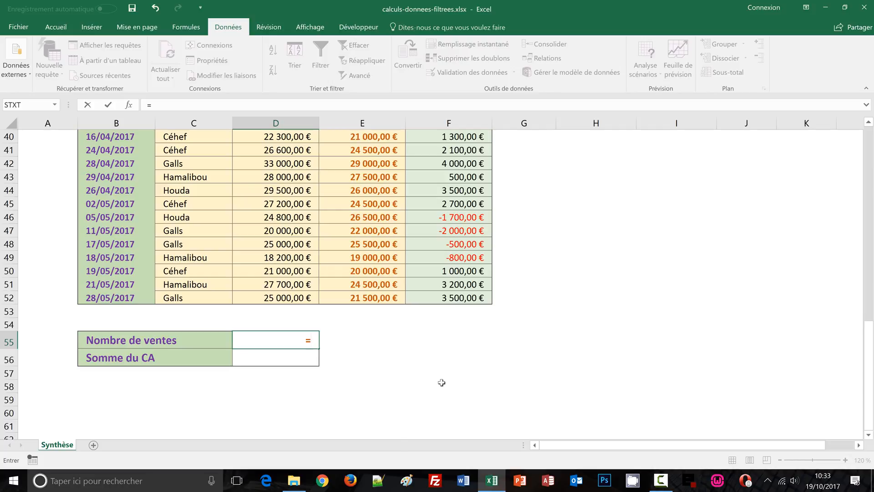
pyautogui.write('nbv')
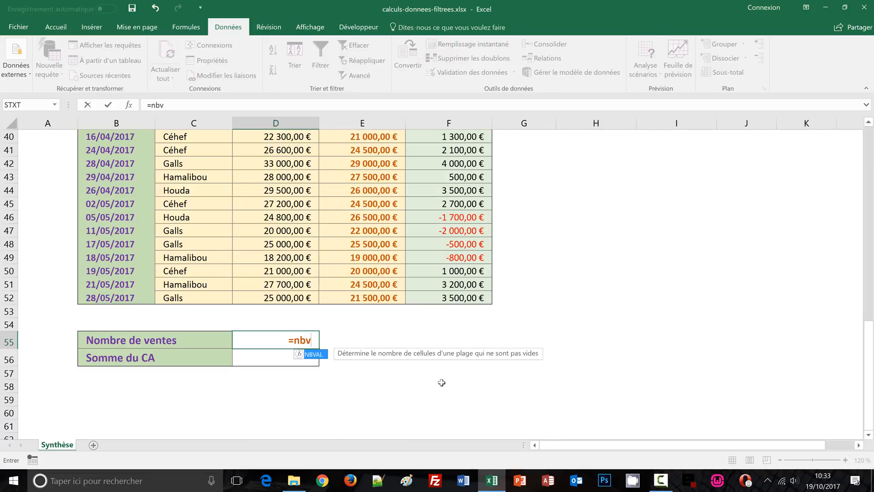
pyautogui.write('val(')
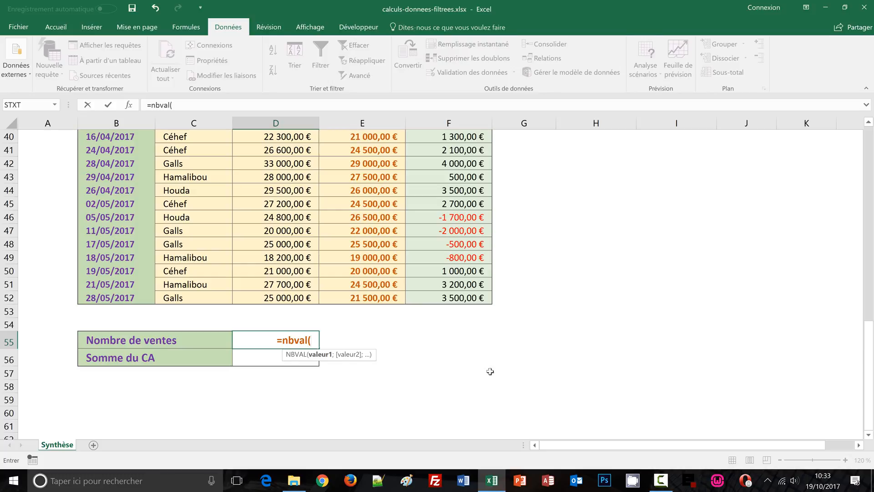
pyautogui.scroll(2, 654, 280)
pyautogui.scroll(7, 667, 280)
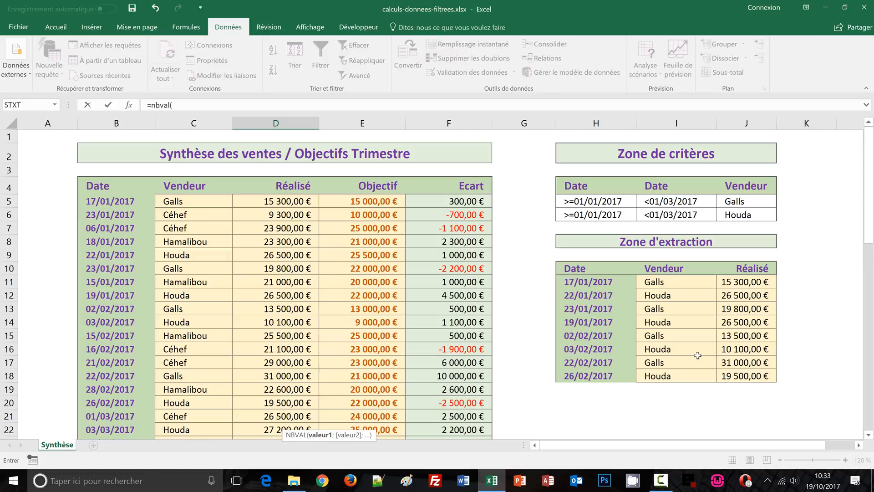
pyautogui.click(650, 282)
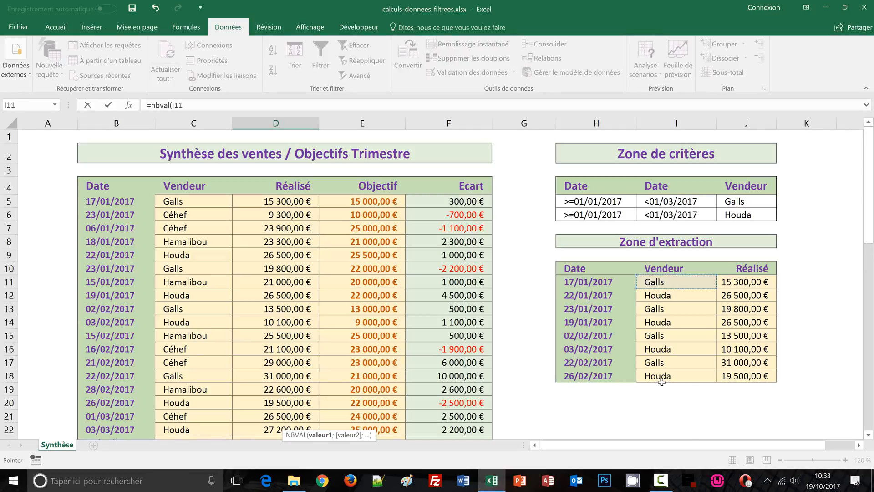
pyautogui.scroll(-1, 661, 382)
pyautogui.scroll(-9, 661, 383)
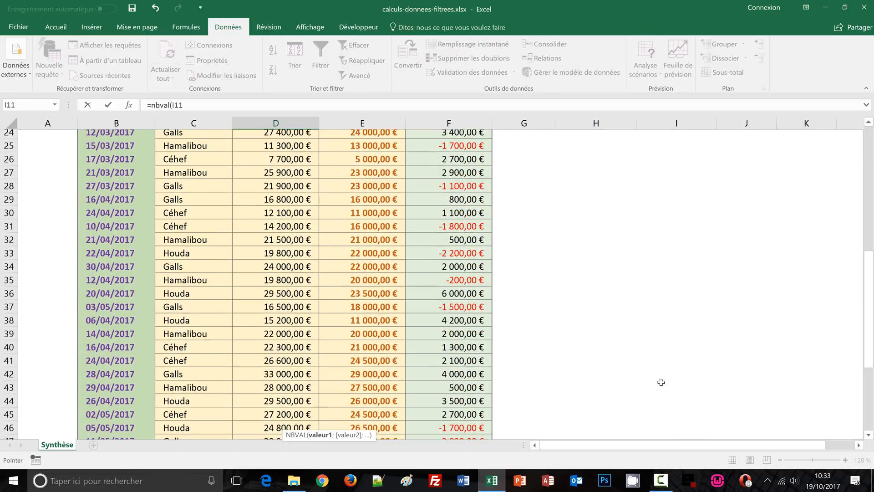
pyautogui.scroll(-1, 661, 383)
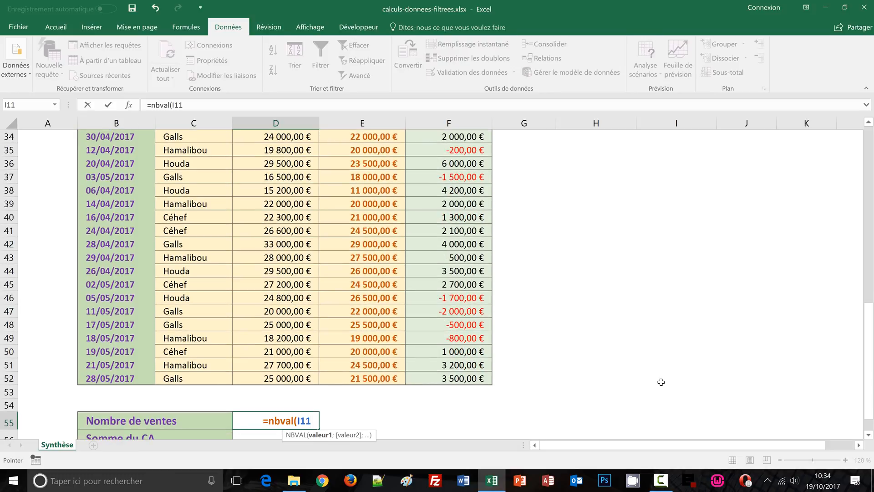
pyautogui.keyDown('shift'); pyautogui.click(663, 382); pyautogui.keyUp('shift')
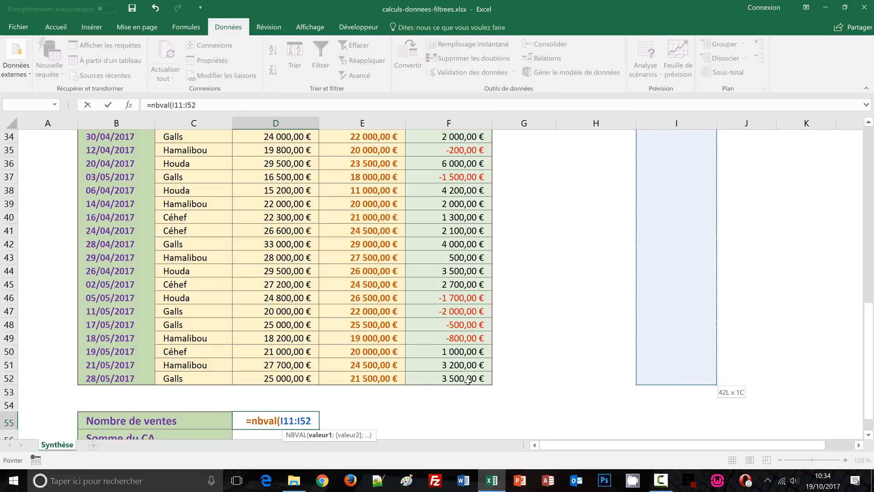
pyautogui.write(')')
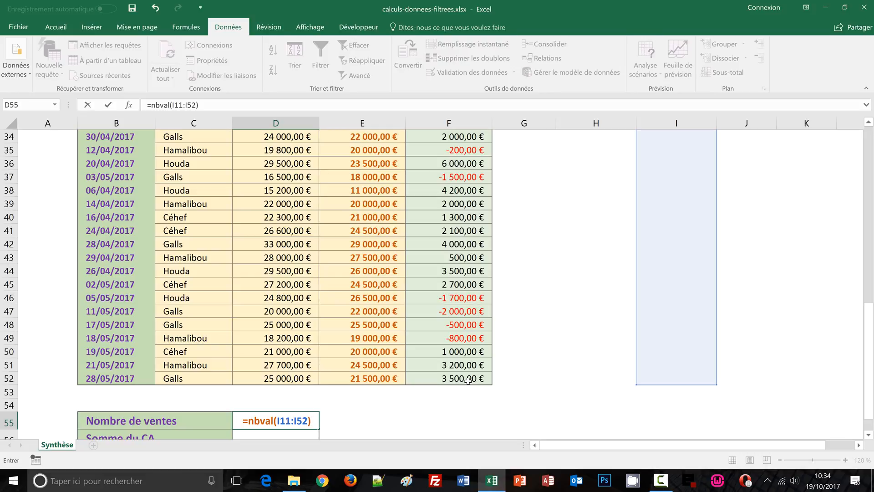
pyautogui.hotkey('ctrl', 'Return')
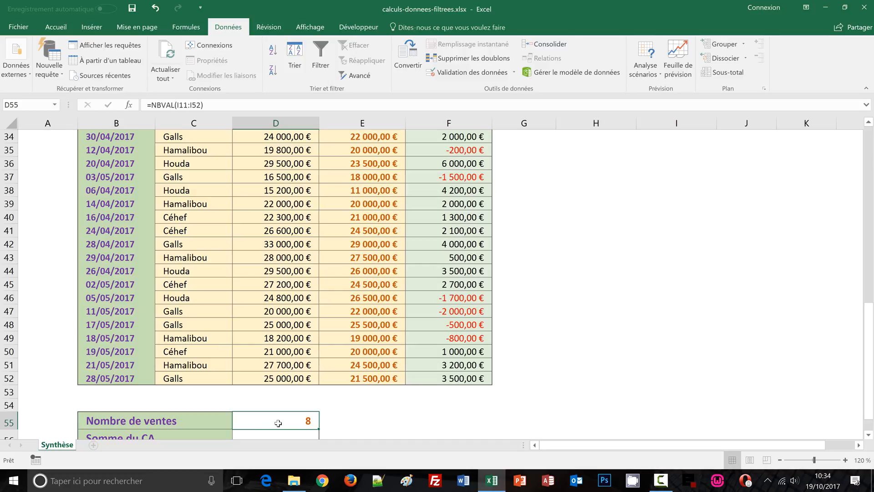
# Enter =SOMME(J11:J52) in D56 to total the extracted Réalisé amounts for Somme du CA.
pyautogui.scroll(11, 649, 392)
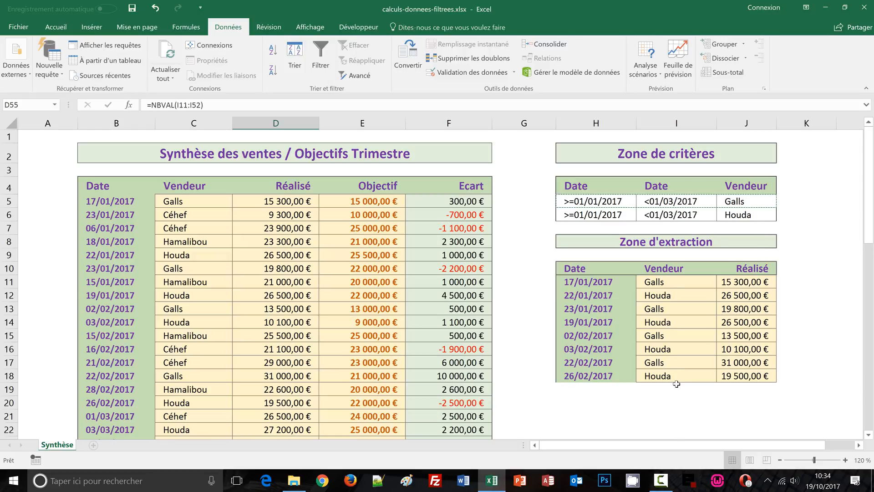
pyautogui.scroll(-5, 661, 373)
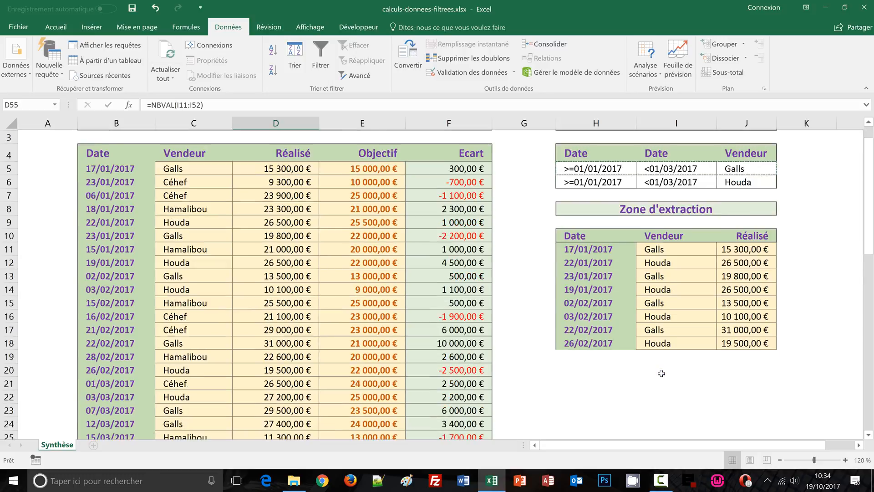
pyautogui.scroll(-8, 662, 373)
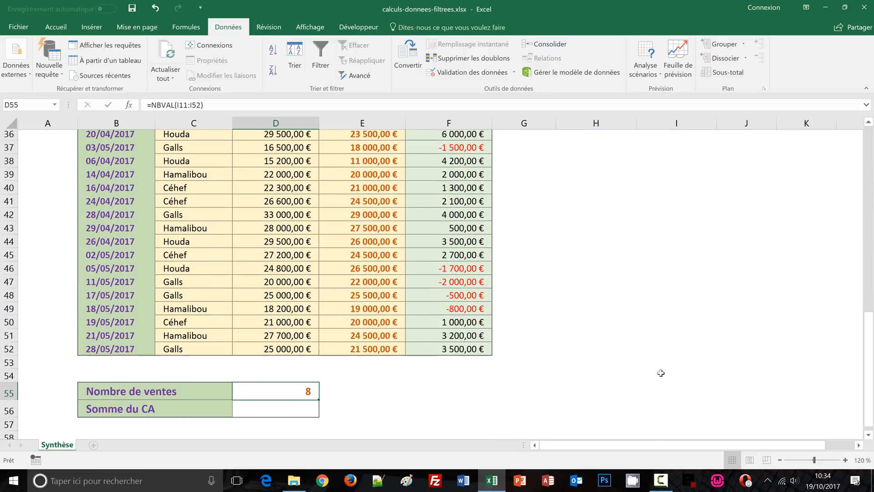
pyautogui.click(295, 360)
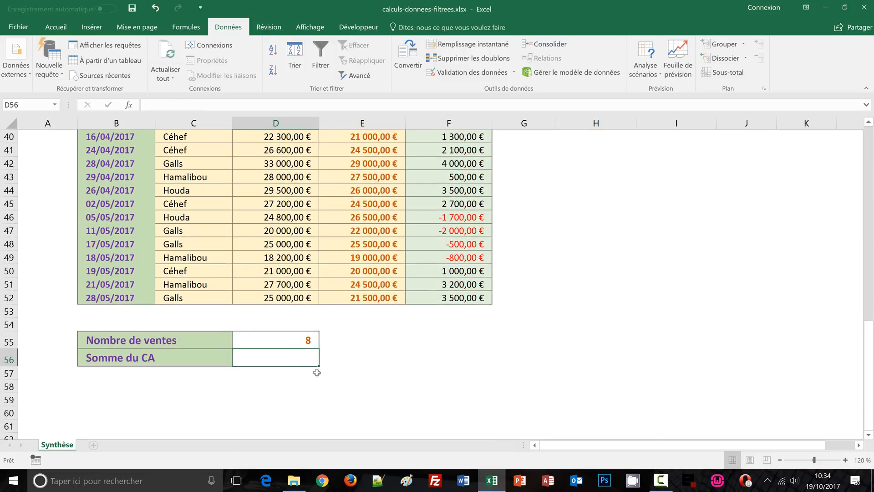
pyautogui.write('=somme')
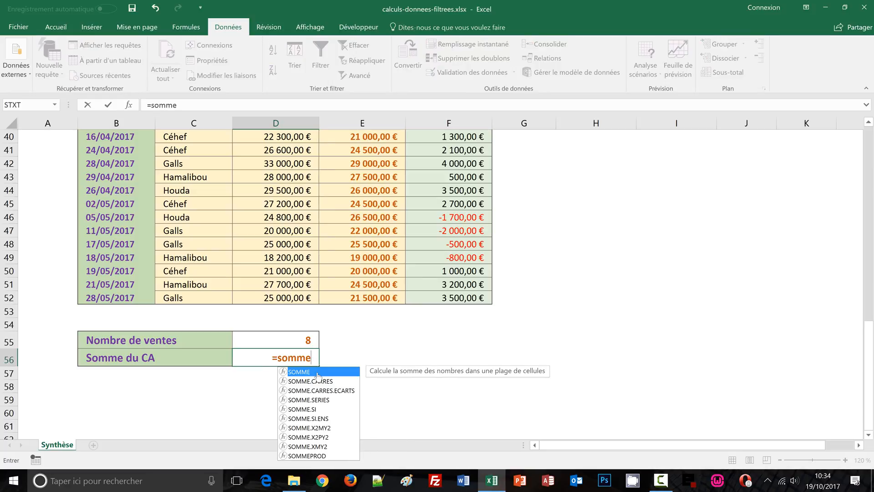
pyautogui.write('(')
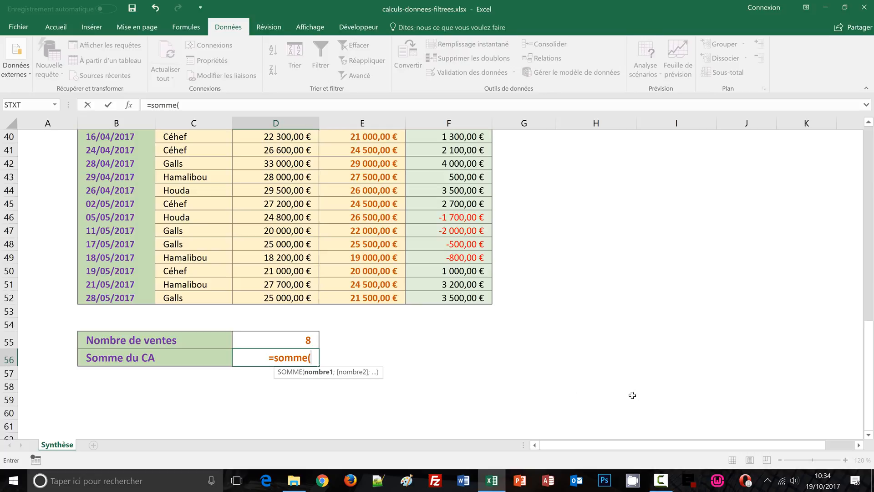
pyautogui.scroll(12, 645, 386)
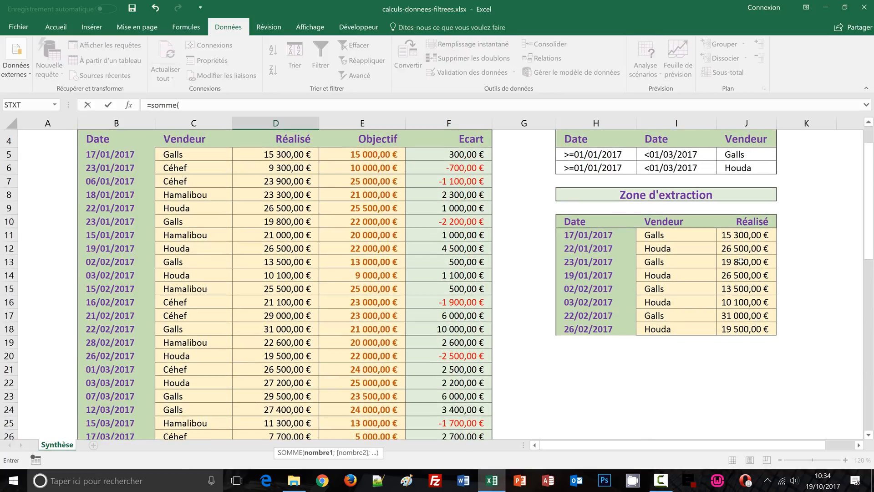
pyautogui.click(731, 235)
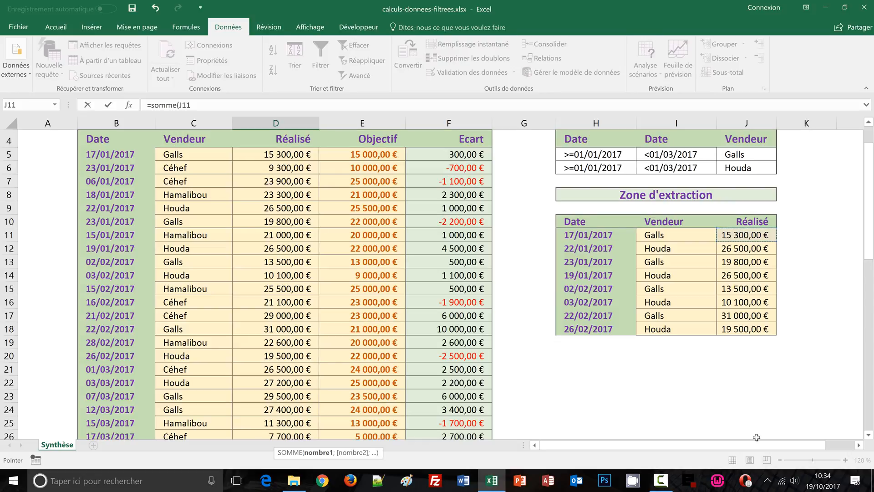
pyautogui.scroll(-1, 757, 393)
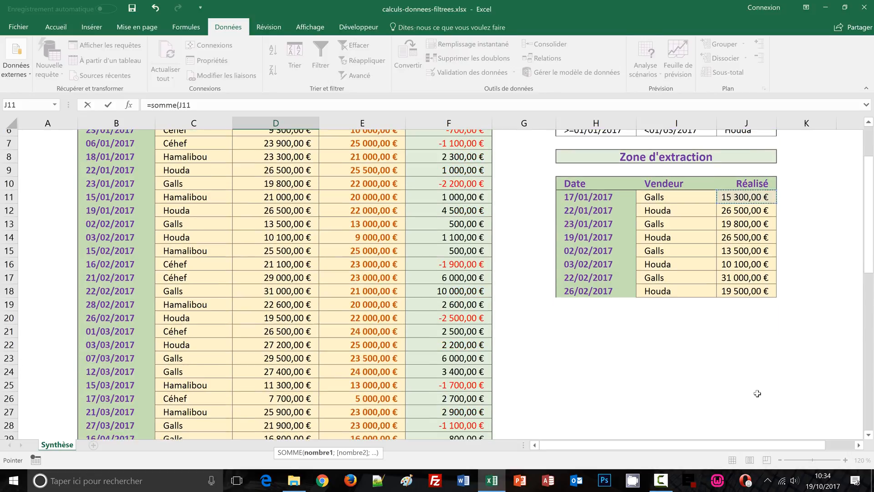
pyautogui.scroll(-7, 758, 393)
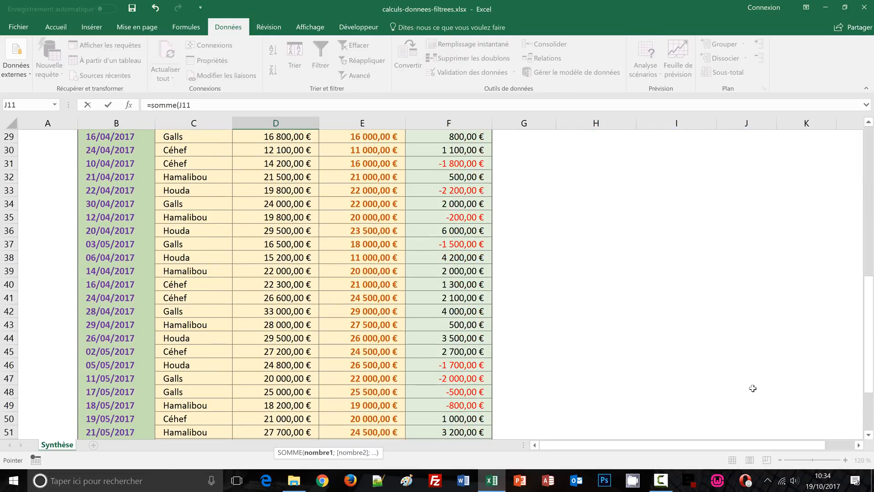
pyautogui.scroll(-2, 752, 388)
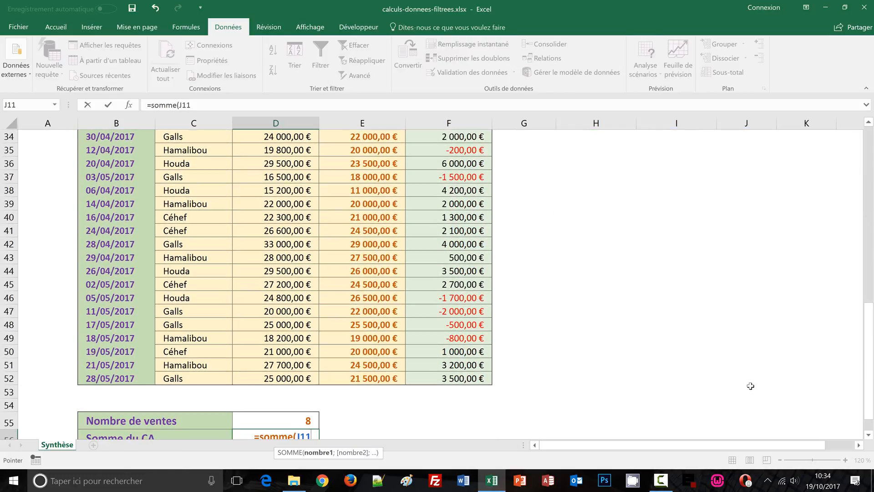
pyautogui.keyDown('shift'); pyautogui.click(751, 386); pyautogui.keyUp('shift')
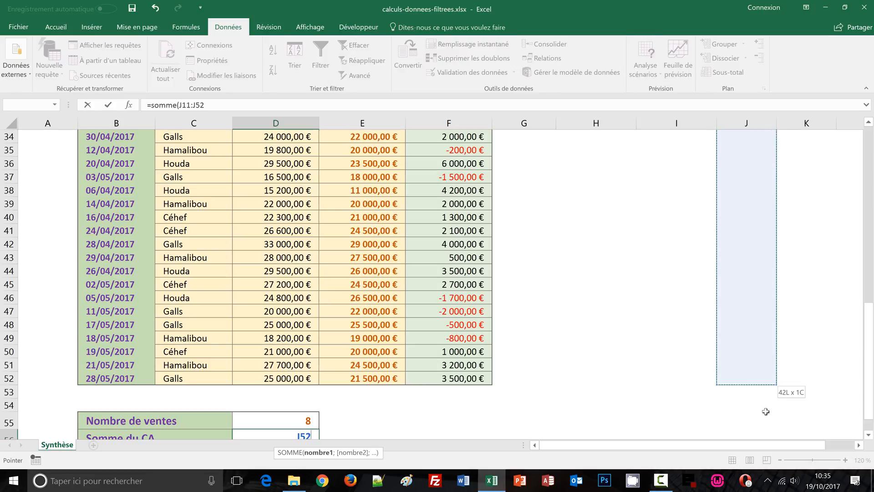
pyautogui.write(')')
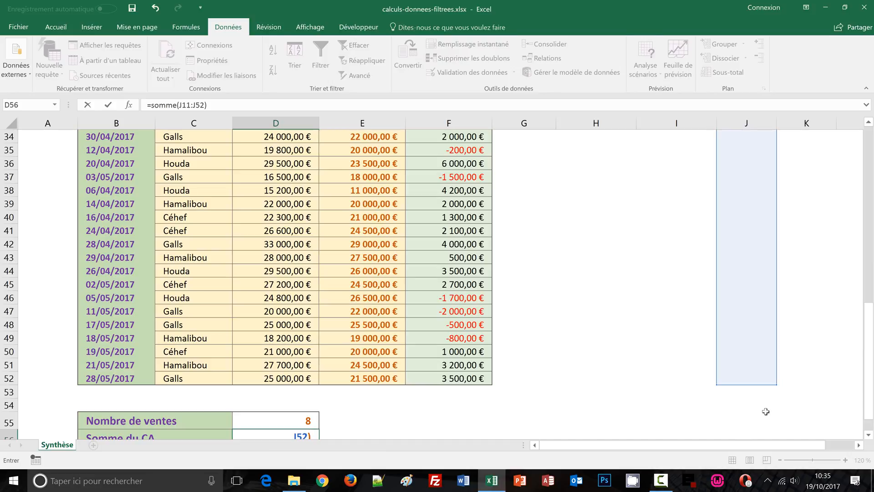
pyautogui.hotkey('ctrl', 'Return')
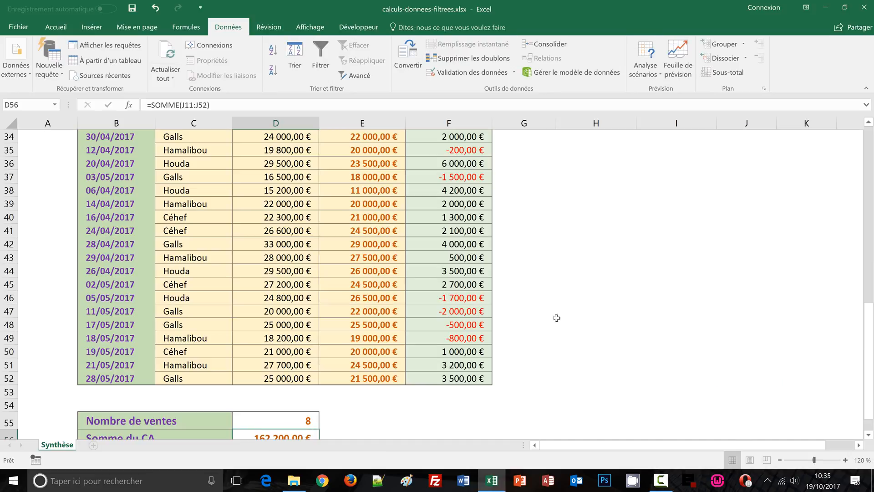
# Copy the count and revenue results in D55:D56 and paste them as values only into D59:D60.
pyautogui.scroll(-2, 538, 342)
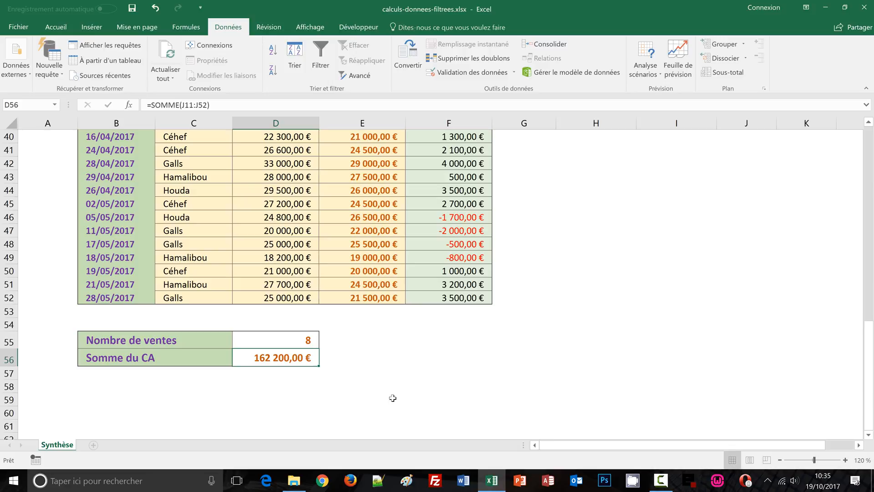
pyautogui.click(305, 341)
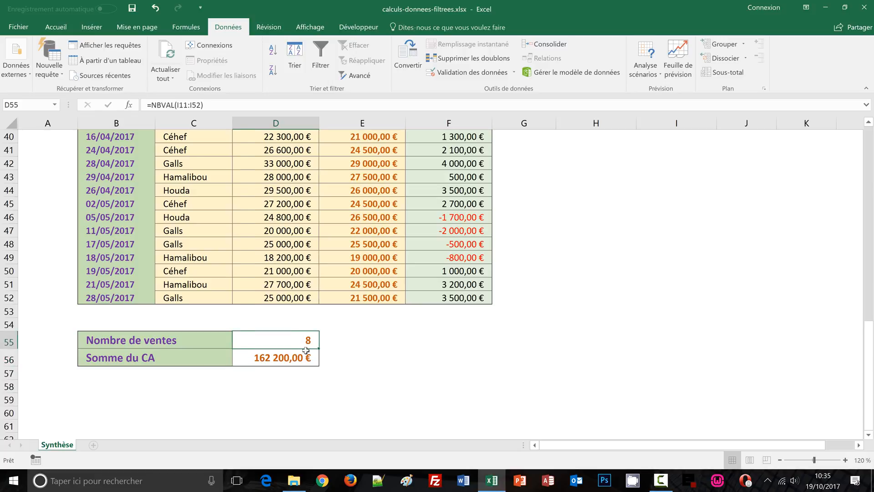
pyautogui.moveTo(306, 350); pyautogui.dragTo(308, 358)
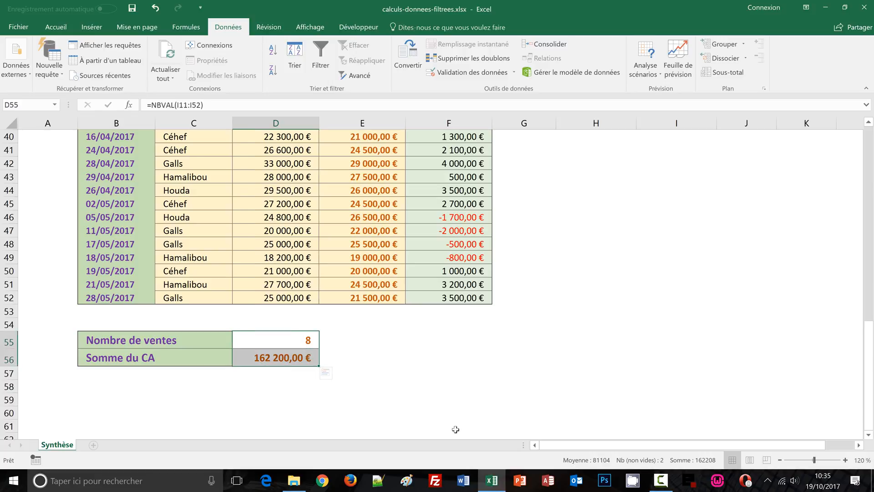
pyautogui.hotkey('ctrl', 'c')
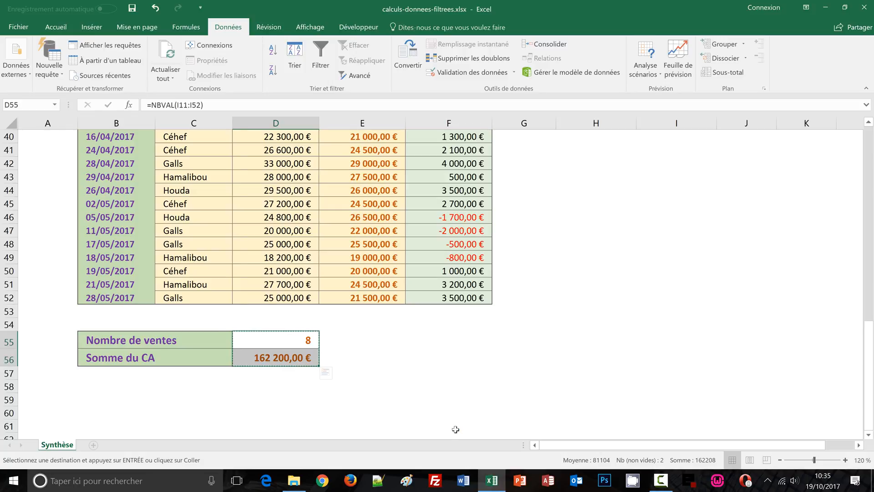
pyautogui.click(256, 400)
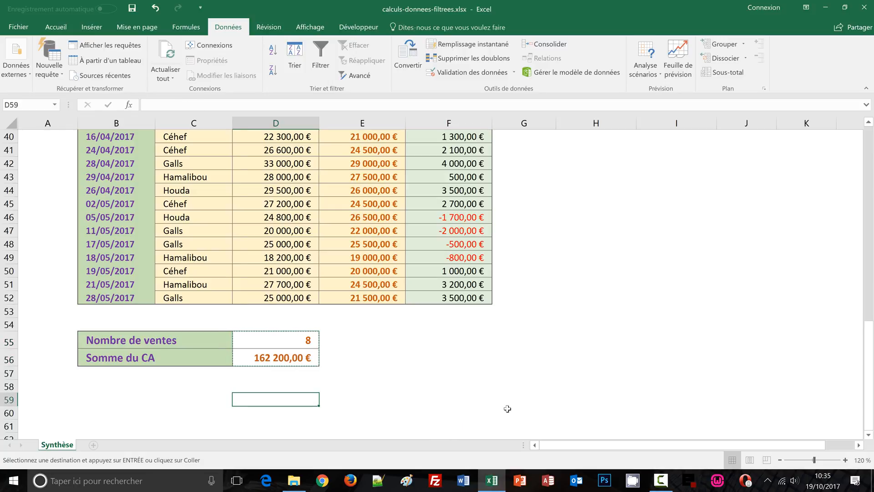
pyautogui.rightClick(249, 403)
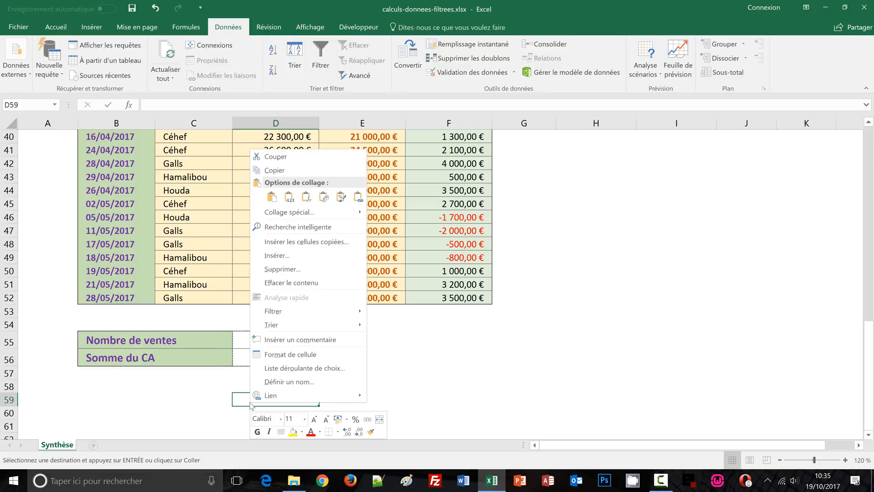
pyautogui.click(289, 198)
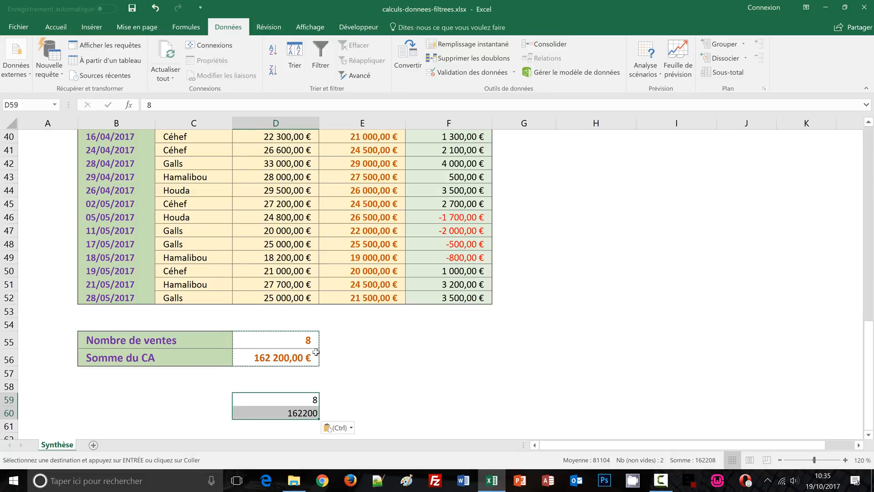
pyautogui.press('Escape')
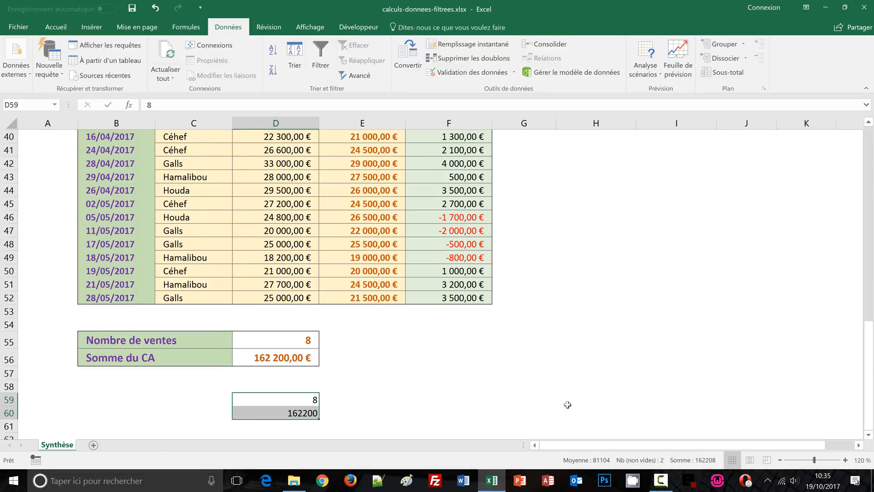
# Set the upper date criteria in I5 and I6 to <01/05/2017 in the criteria zone.
pyautogui.scroll(4, 567, 404)
pyautogui.scroll(9, 666, 378)
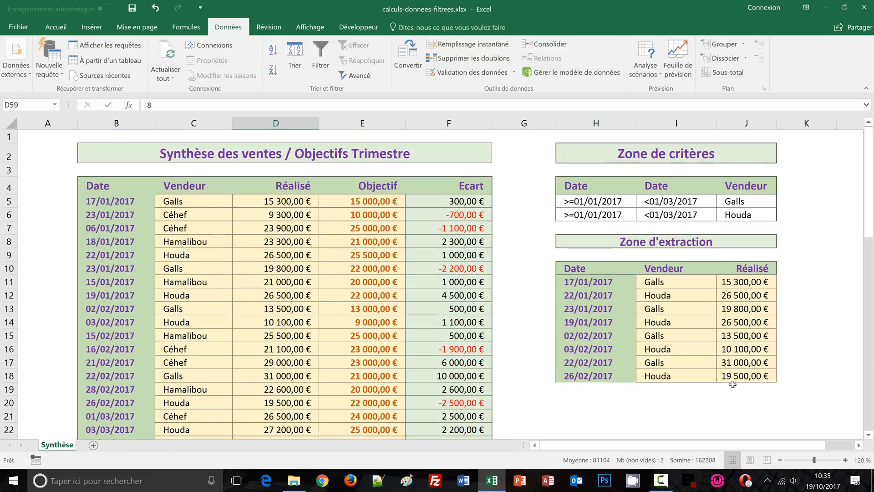
pyautogui.click(836, 260)
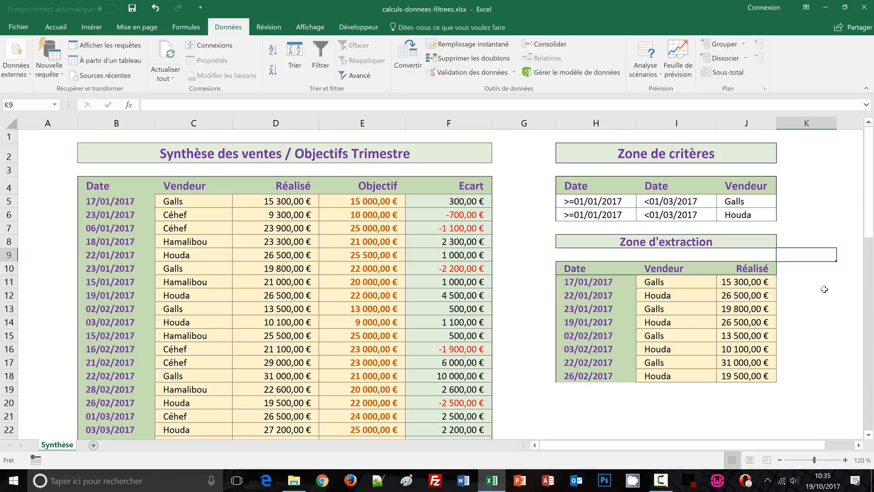
pyautogui.doubleClick(667, 202)
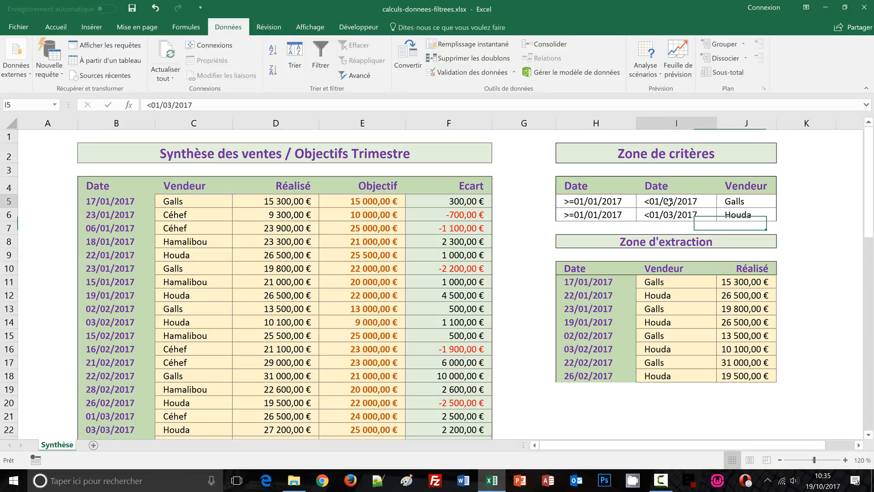
pyautogui.press('Delete')
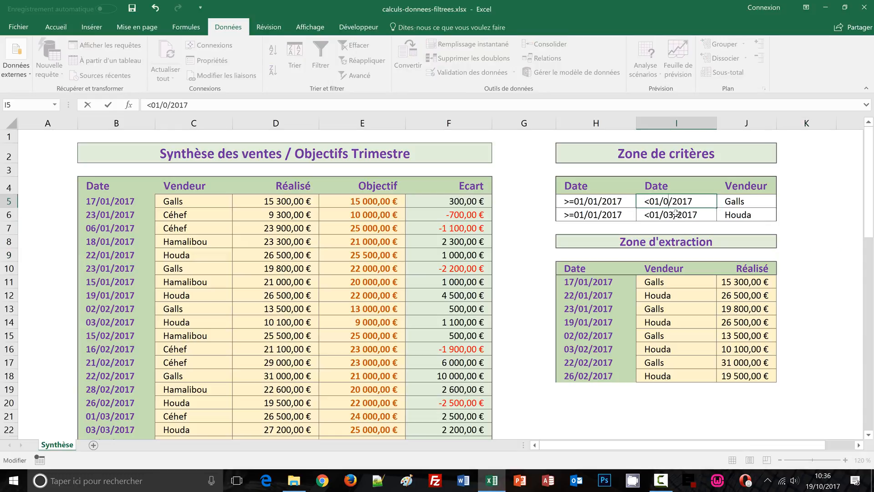
pyautogui.write('5')
pyautogui.press('Return')
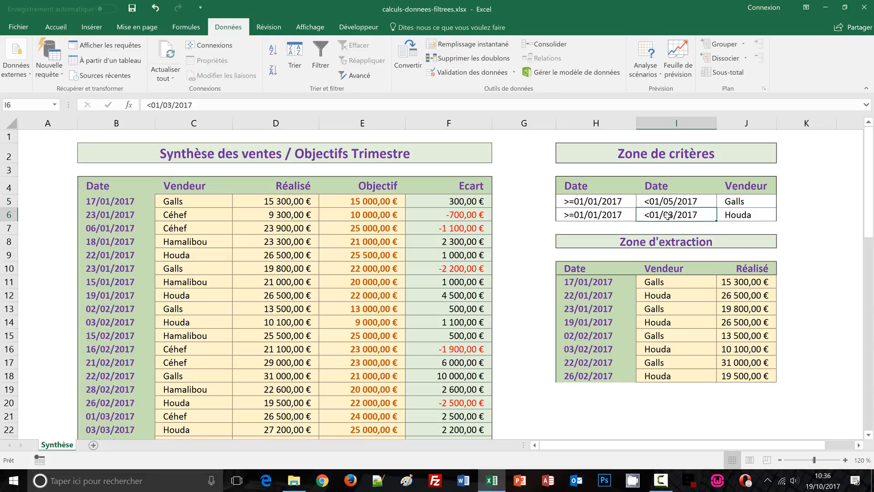
pyautogui.doubleClick(667, 216)
pyautogui.press('Delete')
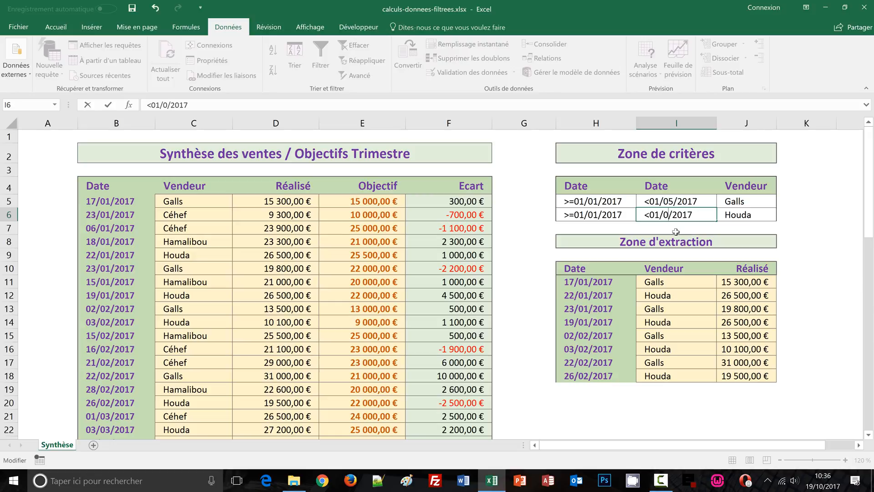
pyautogui.write('5')
pyautogui.press('Return')
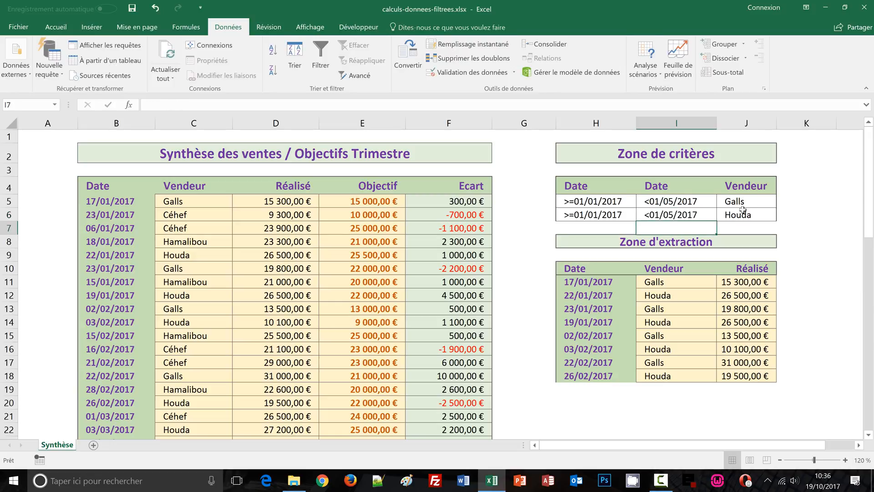
# Rerun the advanced filter on the sales table B4:F52 with criteria H4:J6, copying the results to the extraction headers H10:J10.
pyautogui.click(275, 242)
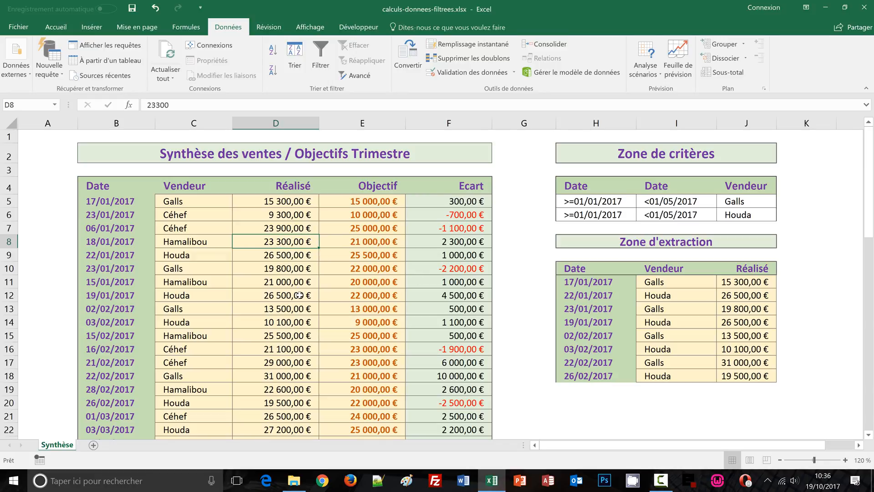
pyautogui.click(354, 76)
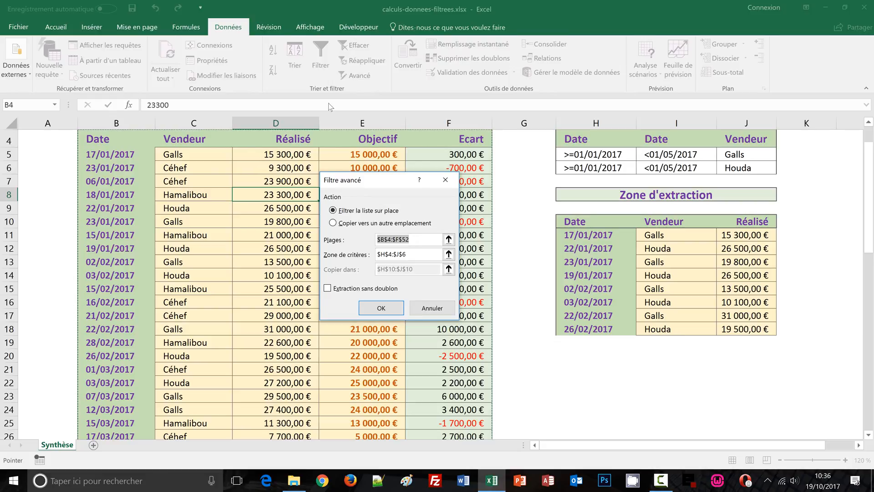
pyautogui.click(334, 224)
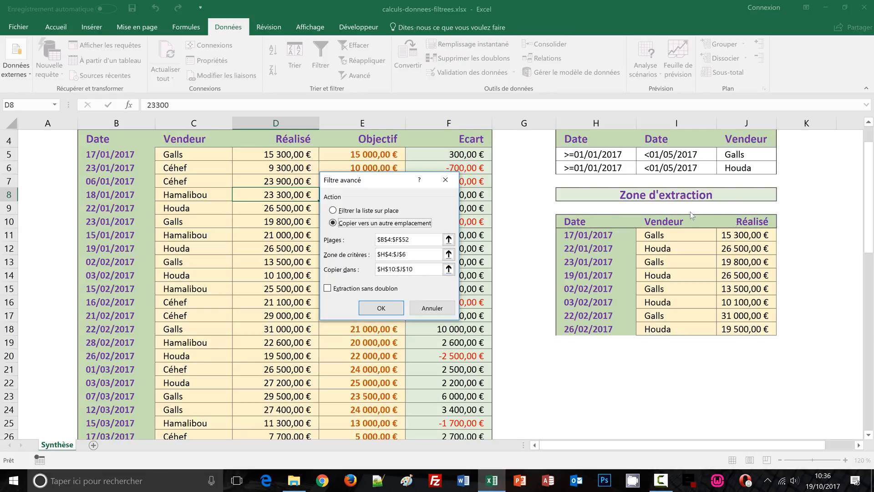
pyautogui.click(381, 309)
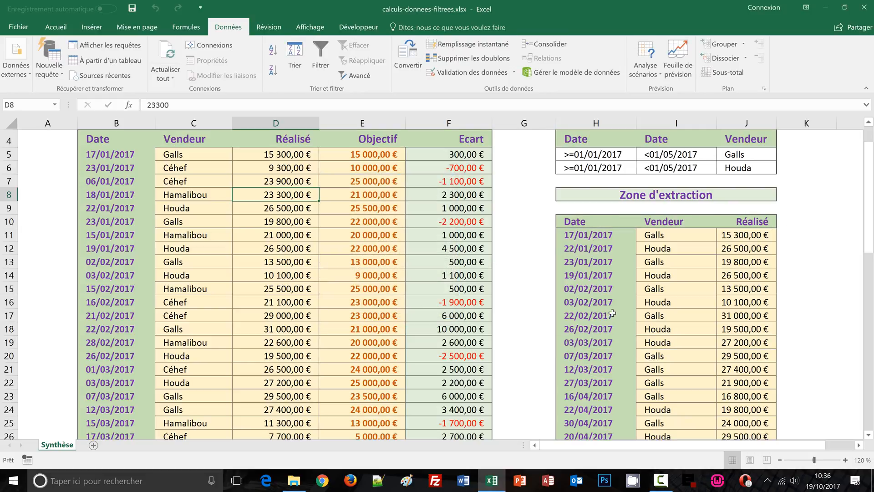
pyautogui.scroll(-1, 730, 284)
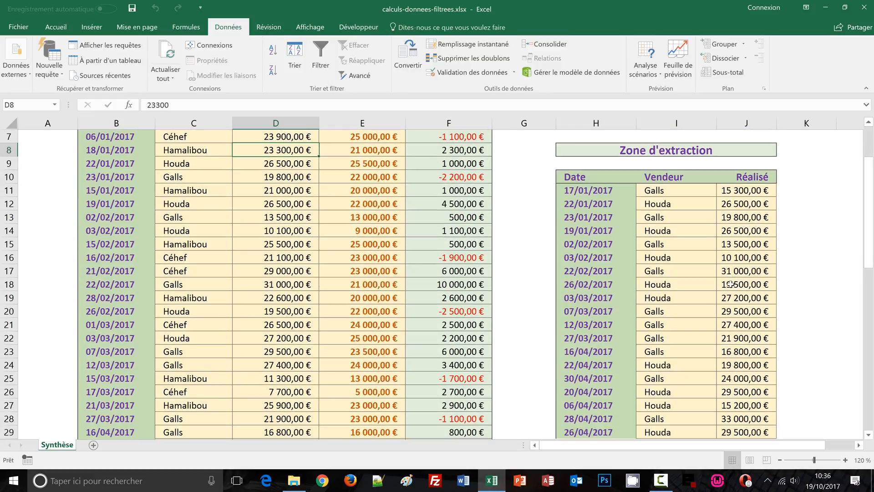
pyautogui.scroll(-3, 730, 284)
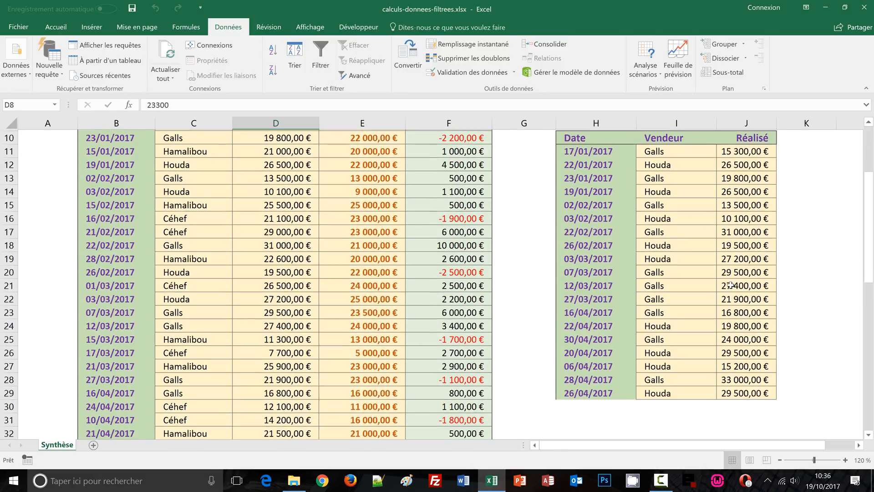
# Compare the recalculated count and revenue in D55:D56 with the saved values in D59:D60 and review the extraction.
pyautogui.scroll(-9, 730, 284)
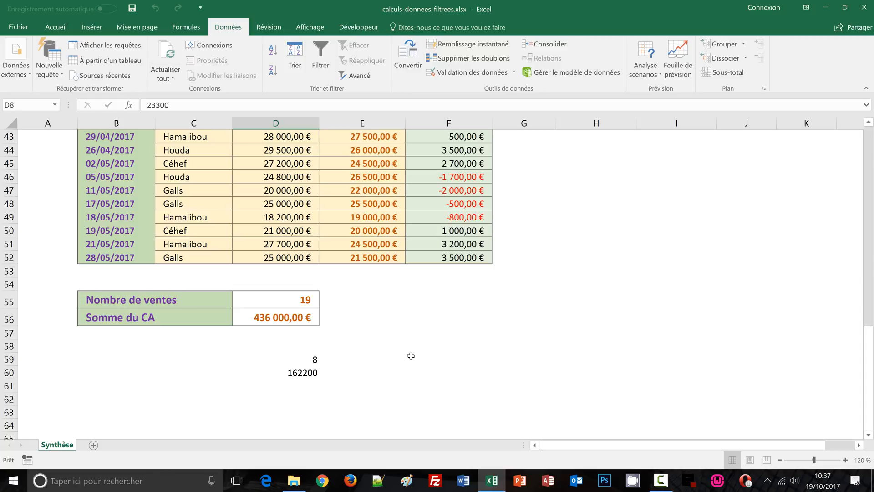
pyautogui.scroll(7, 416, 353)
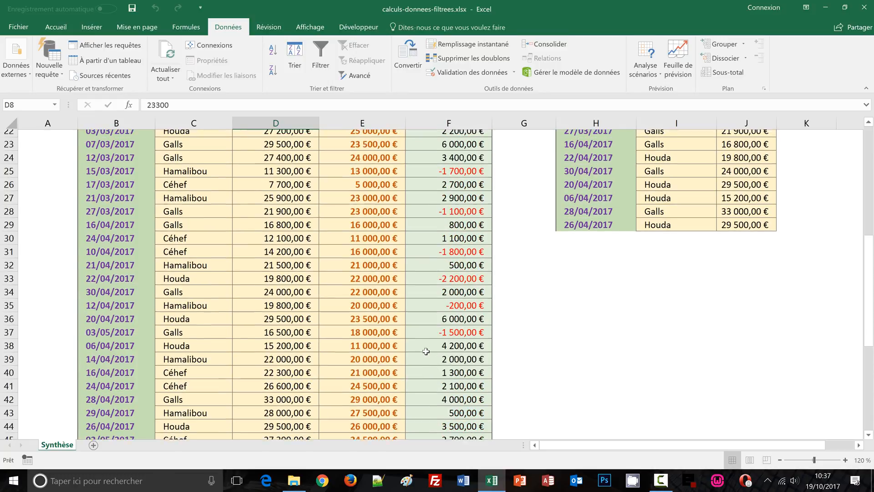
pyautogui.scroll(7, 426, 351)
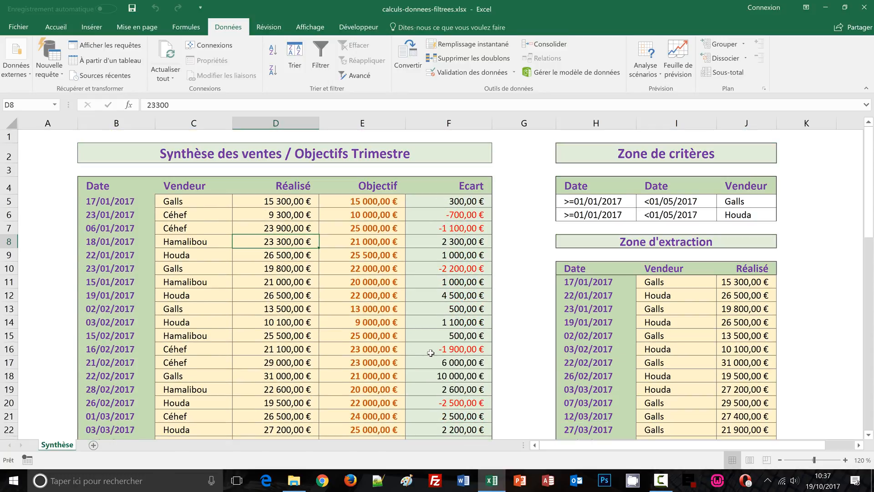
pyautogui.scroll(-6, 431, 352)
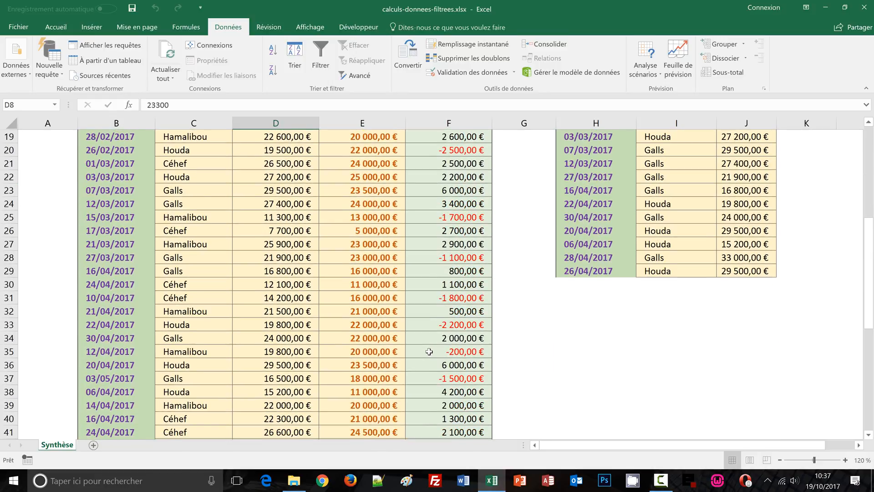
pyautogui.scroll(-6, 429, 351)
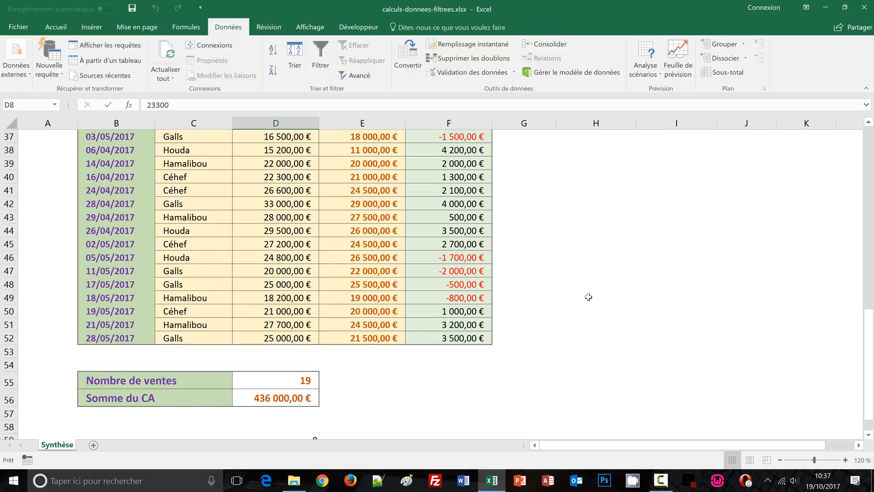
pyautogui.scroll(12, 592, 301)
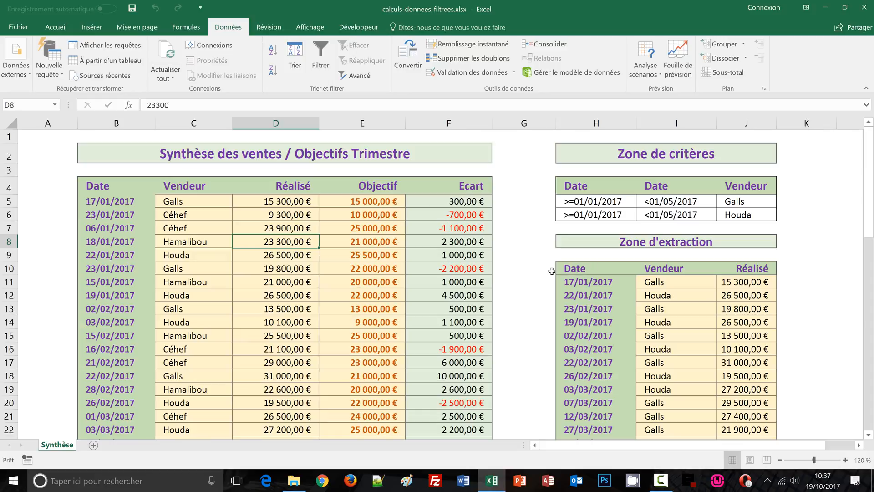
# Freeze the panes above row 8 to lock the titles, table headers and criteria zone in rows 1 to 7.
pyautogui.click(8, 241)
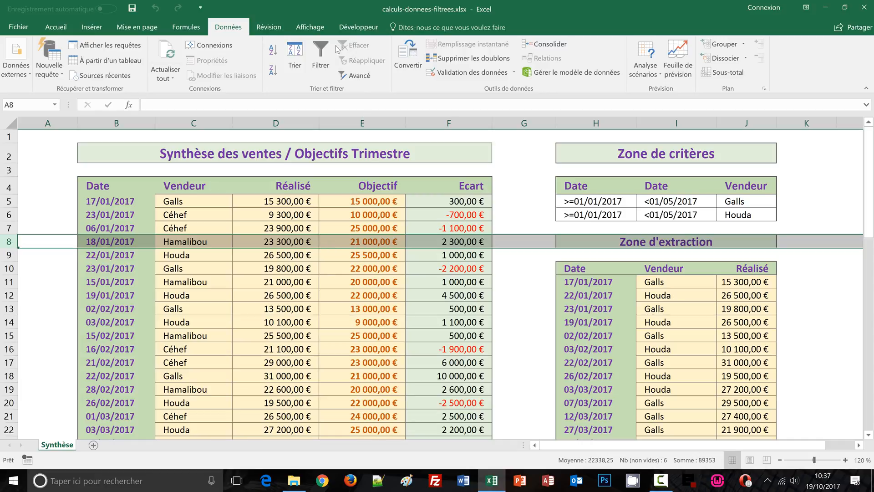
pyautogui.click(312, 27)
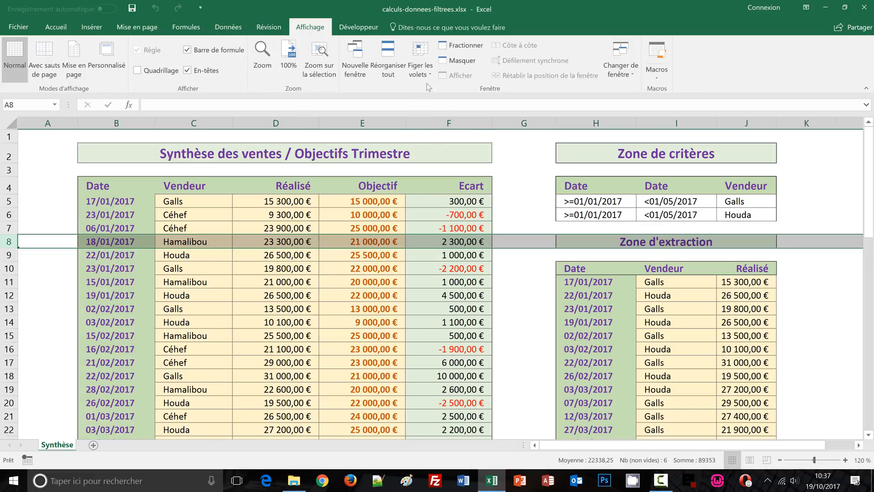
pyautogui.click(422, 67)
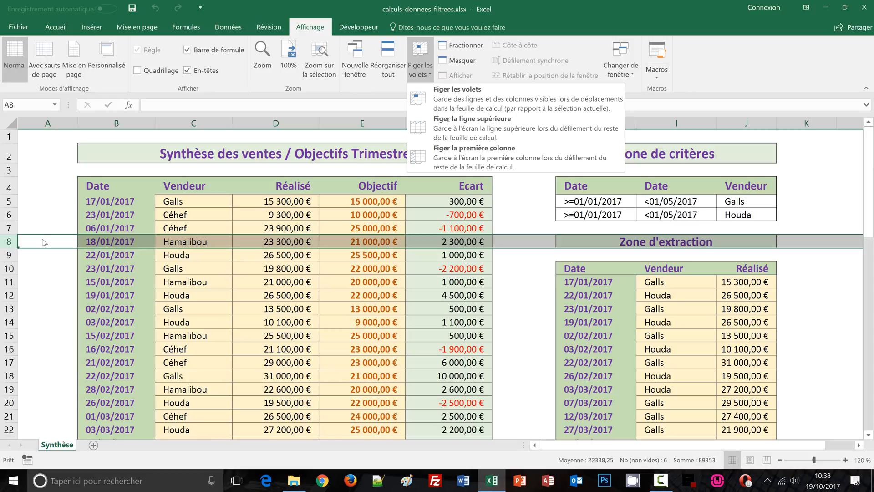
pyautogui.click(476, 102)
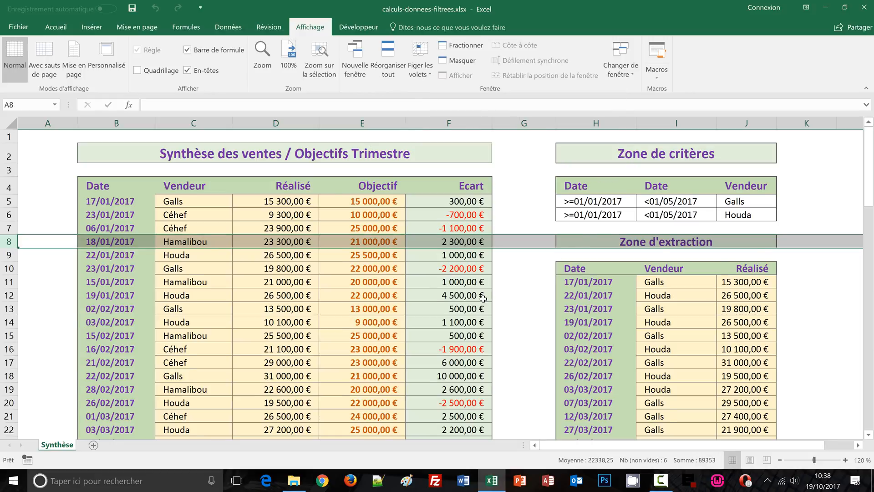
# Check how the sheet scrolls with the frozen rows, from the sales table down to the summary cells and back.
pyautogui.scroll(-5, 484, 299)
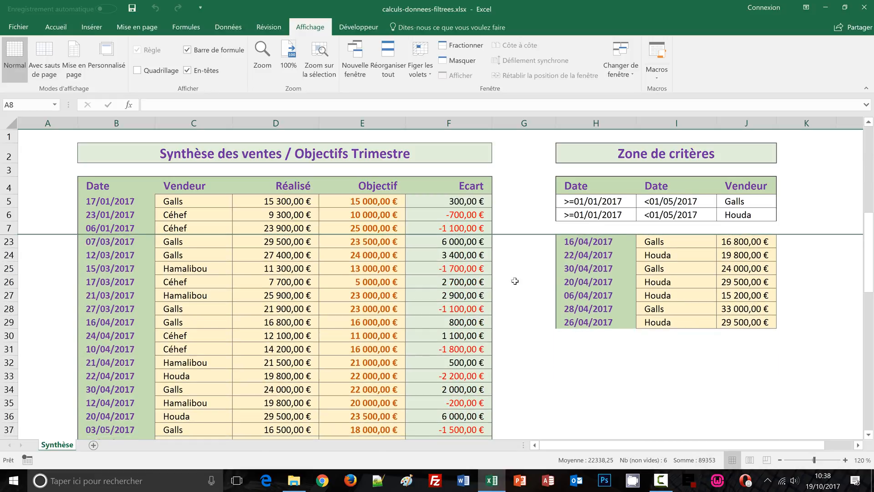
pyautogui.scroll(-4, 507, 297)
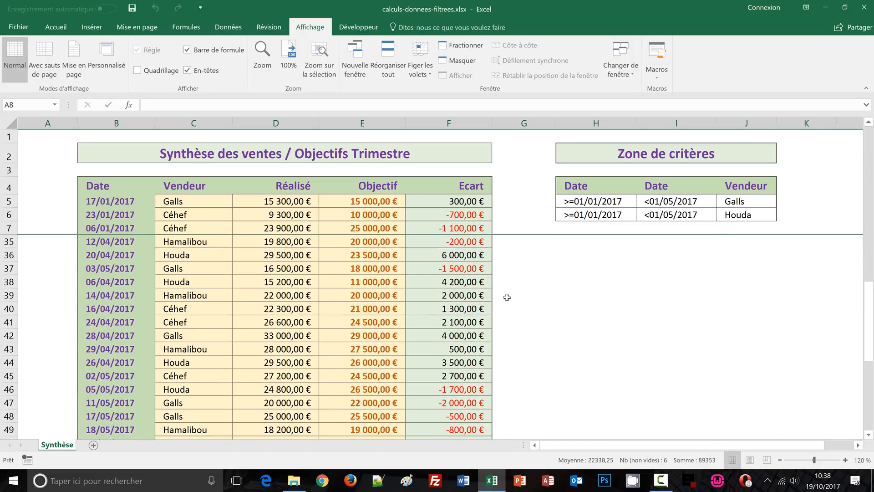
pyautogui.scroll(-3, 507, 297)
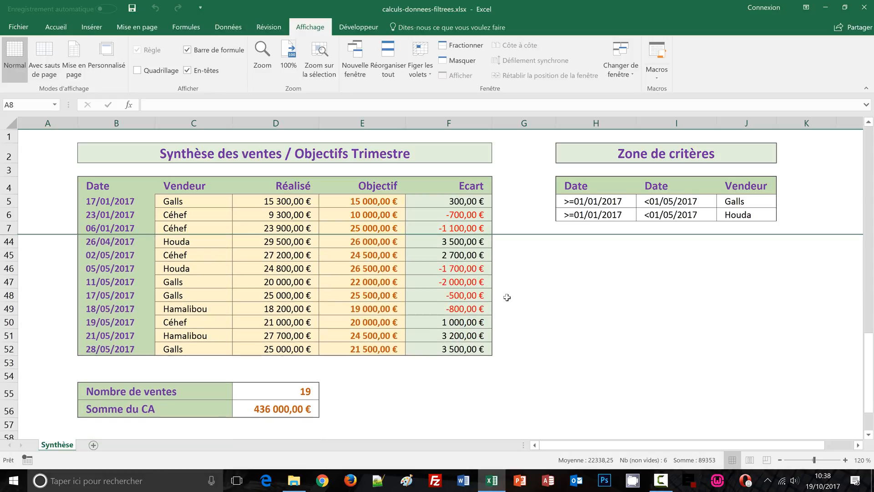
pyautogui.scroll(-1, 507, 297)
pyautogui.scroll(-1, 507, 297)
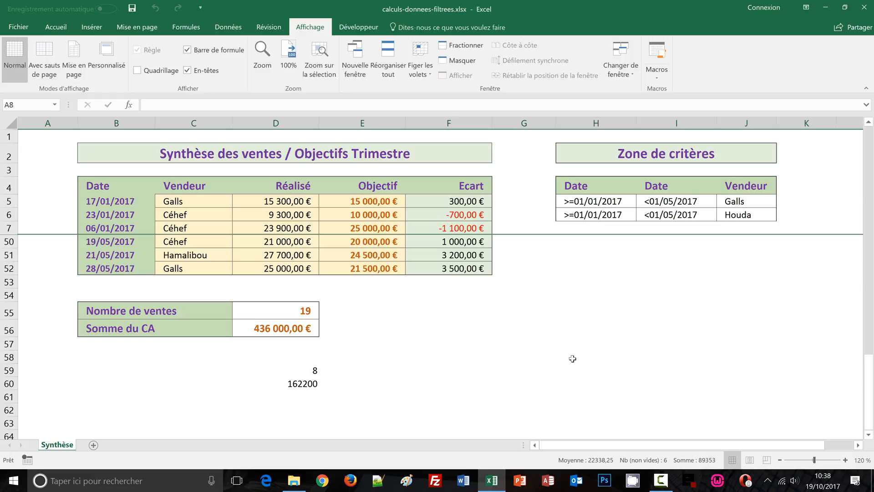
pyautogui.scroll(6, 572, 358)
pyautogui.scroll(8, 572, 358)
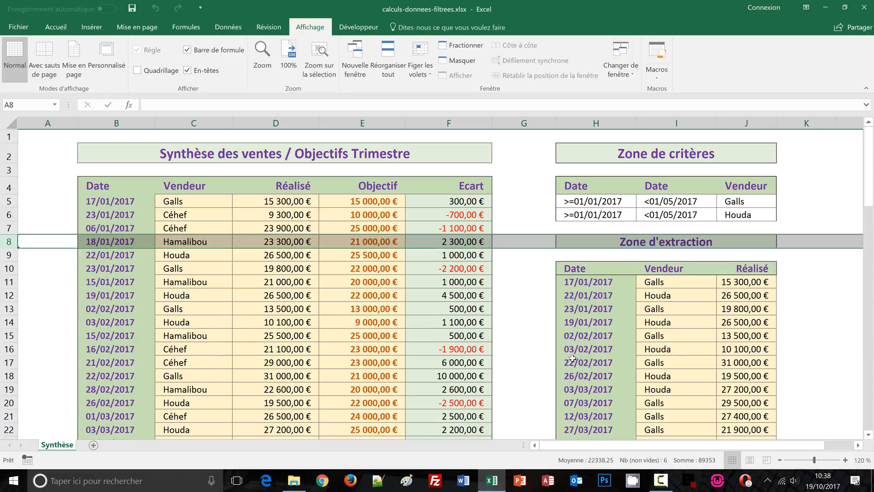
# Clear the Nombre de ventes and Somme du CA formulas in D55:D56.
pyautogui.scroll(-13, 571, 354)
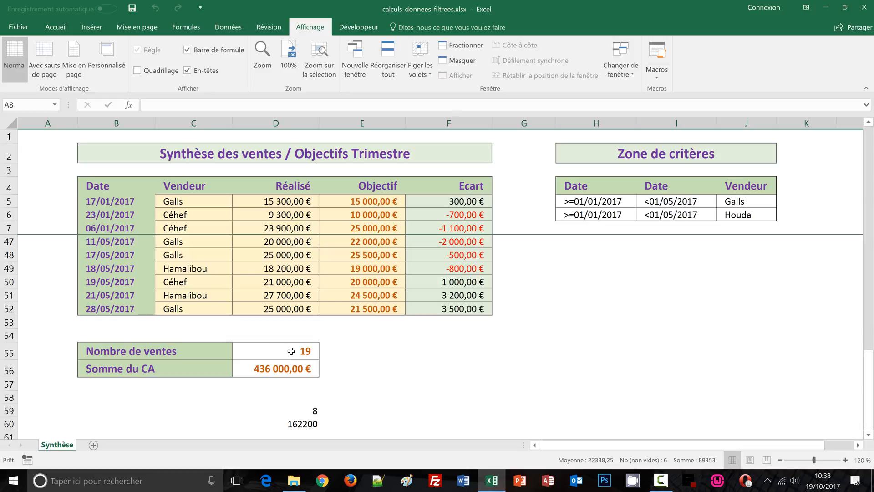
pyautogui.moveTo(290, 351); pyautogui.dragTo(290, 370)
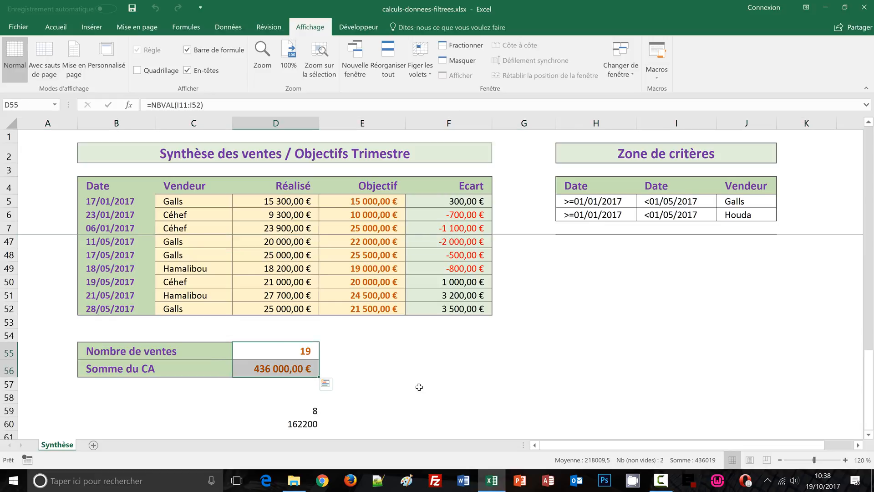
pyautogui.press('Delete')
# Turn on automatic filters for the headers of the sales table in row 4.
pyautogui.scroll(13, 419, 387)
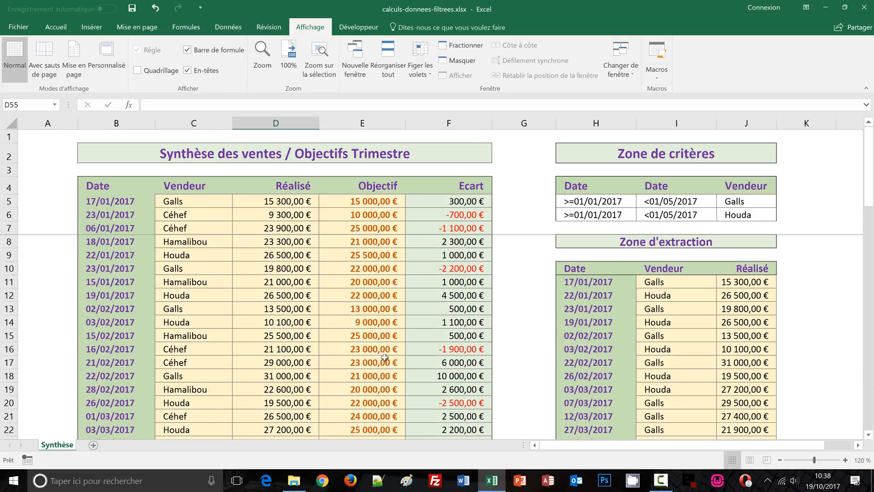
pyautogui.click(273, 240)
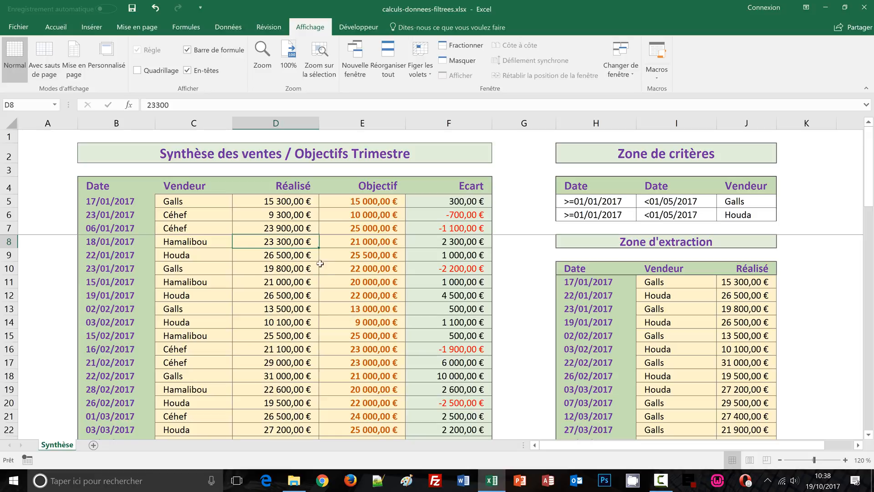
pyautogui.click(55, 28)
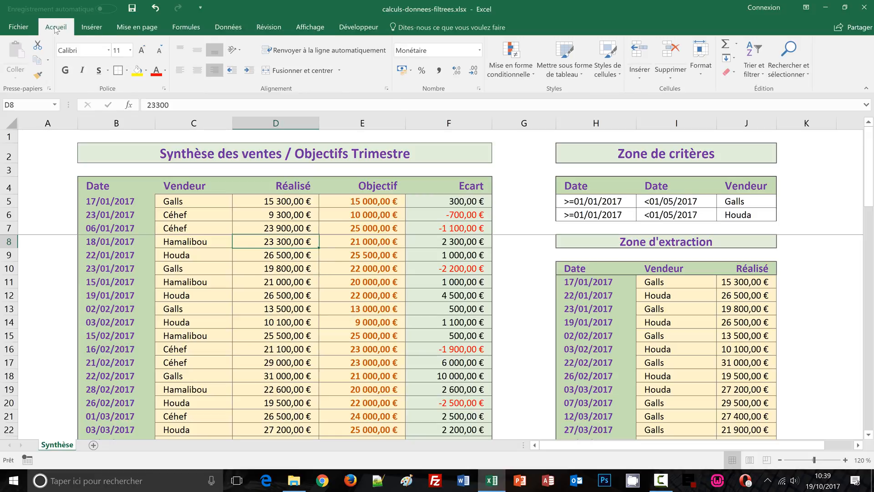
pyautogui.click(760, 75)
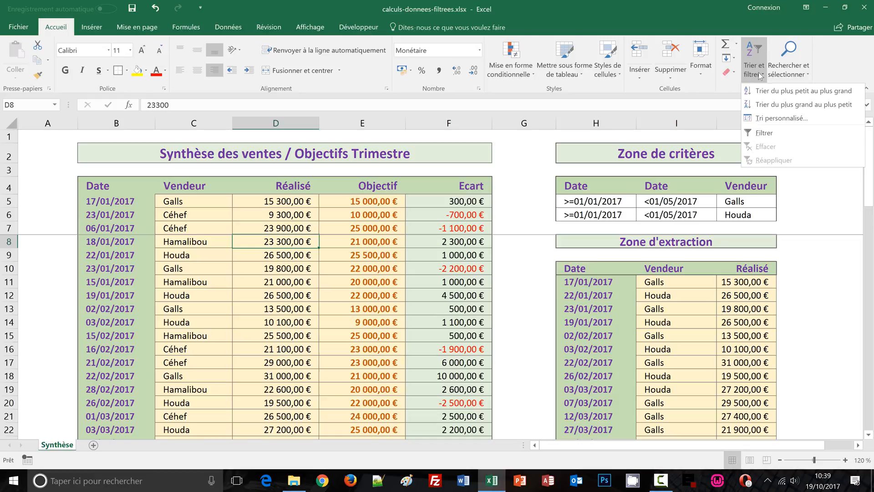
pyautogui.click(759, 134)
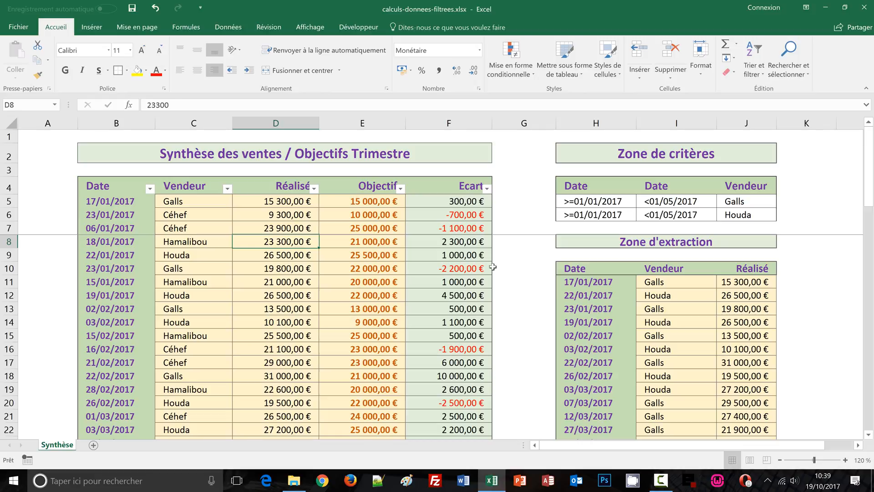
# Filter the Date column of the sales table to show only janvier and février 2017.
pyautogui.scroll(-12, 388, 327)
pyautogui.scroll(-2, 387, 327)
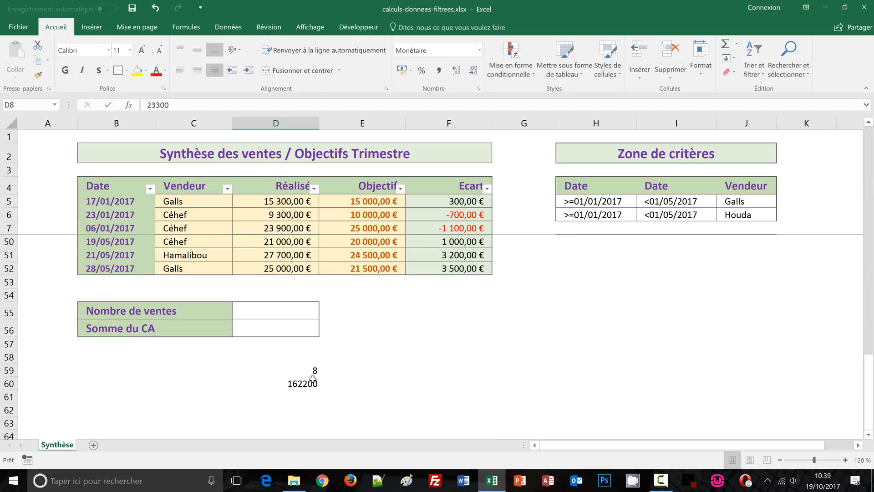
pyautogui.scroll(2, 438, 374)
pyautogui.scroll(12, 438, 374)
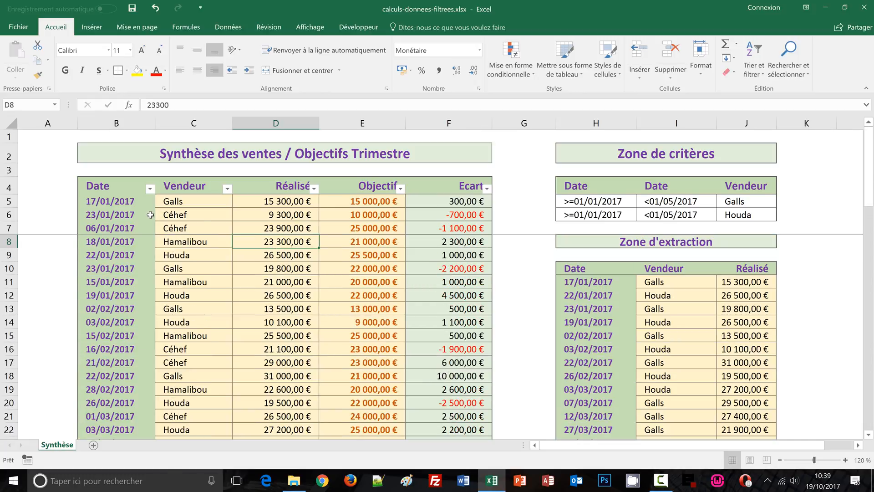
pyautogui.click(150, 189)
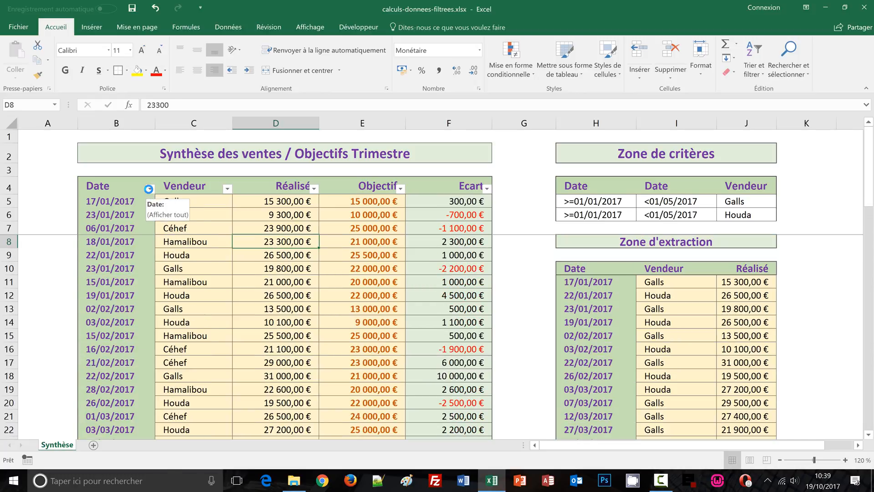
pyautogui.click(31, 298)
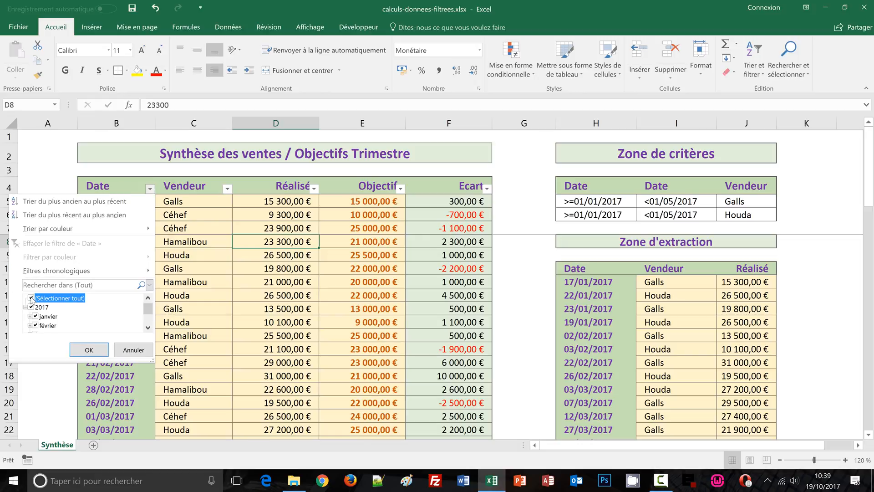
pyautogui.click(35, 316)
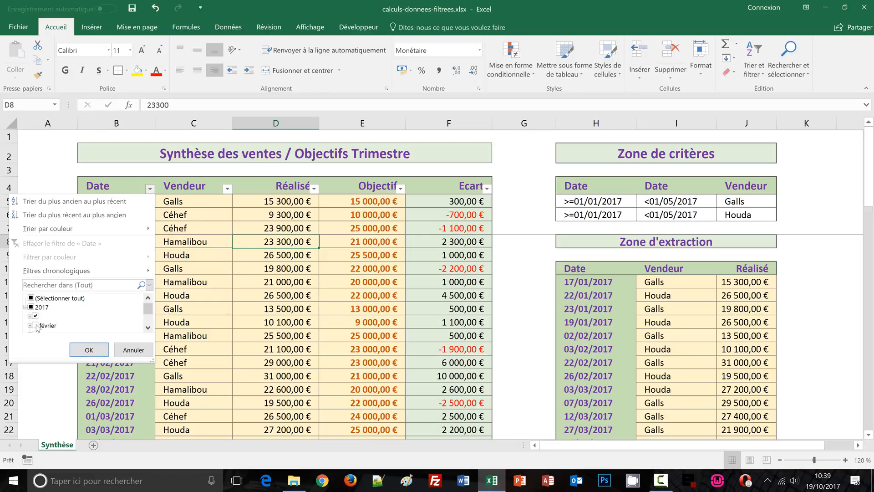
pyautogui.click(35, 325)
pyautogui.click(87, 351)
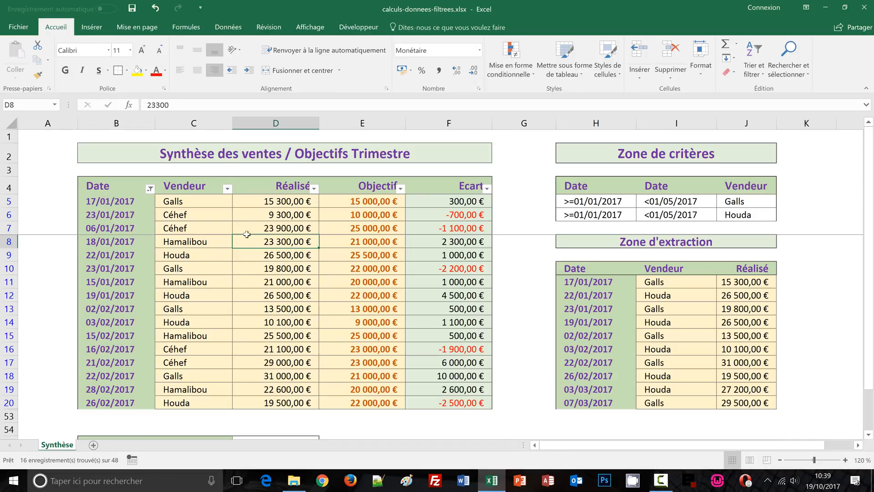
# Filter the Vendeur column of the sales table to only the two sellers named in the criteria zone.
pyautogui.click(227, 189)
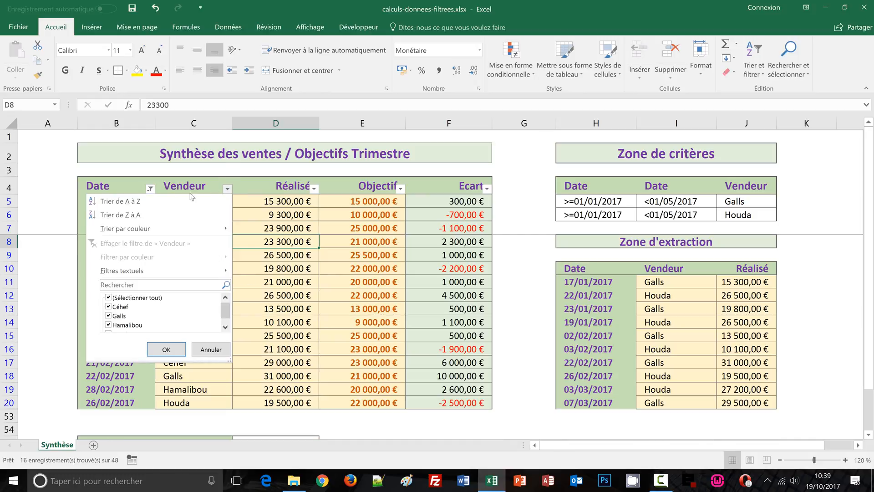
pyautogui.click(109, 297)
pyautogui.click(108, 316)
pyautogui.click(226, 327)
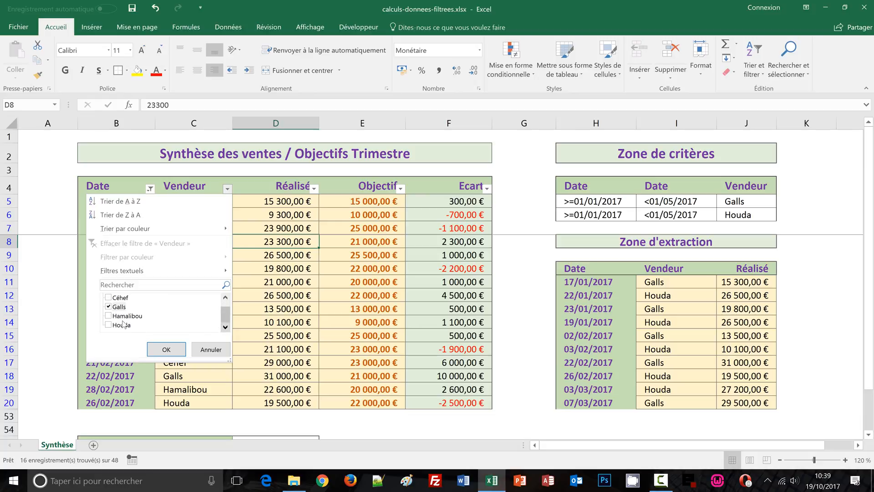
pyautogui.click(109, 325)
pyautogui.click(167, 349)
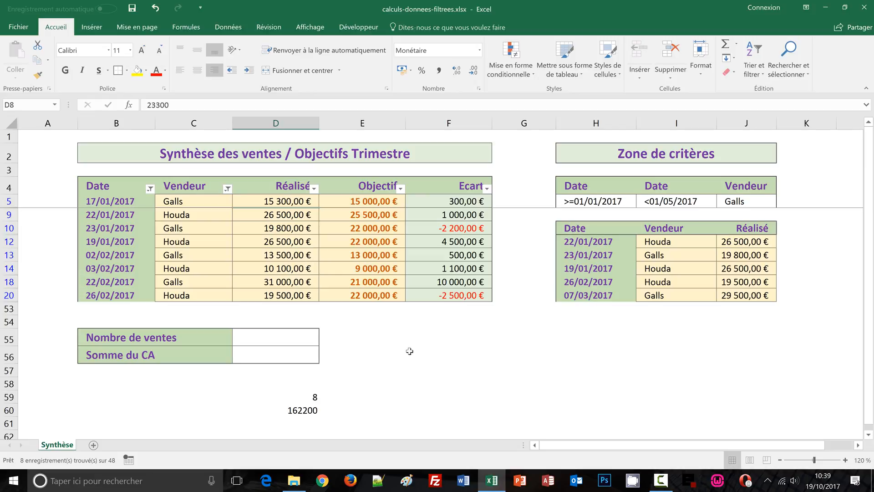
# Sum the filtered Réalisé amounts in the Somme du CA cell D56 with AutoSum, giving =SOUS.TOTAL(9;D5:D20).
pyautogui.click(298, 355)
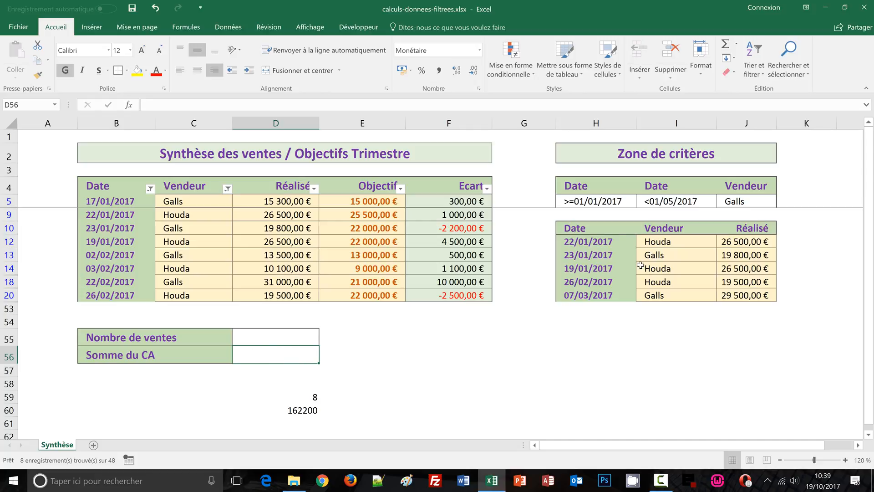
pyautogui.click(737, 46)
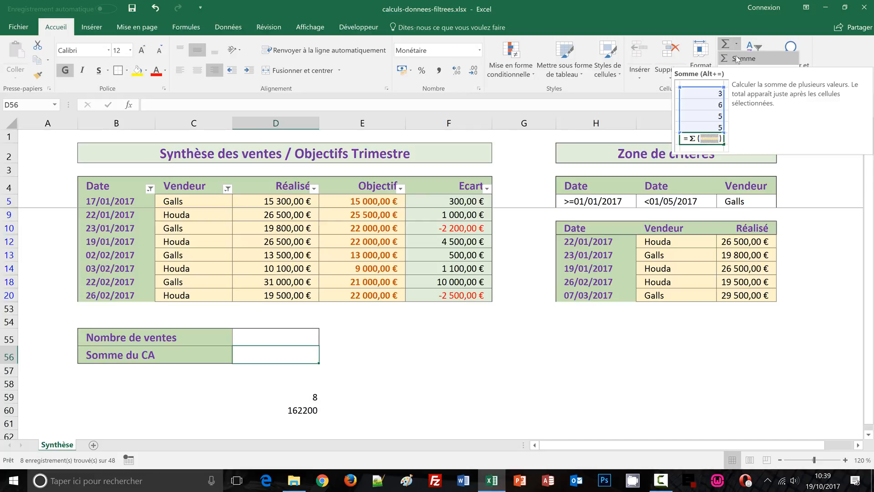
pyautogui.click(738, 59)
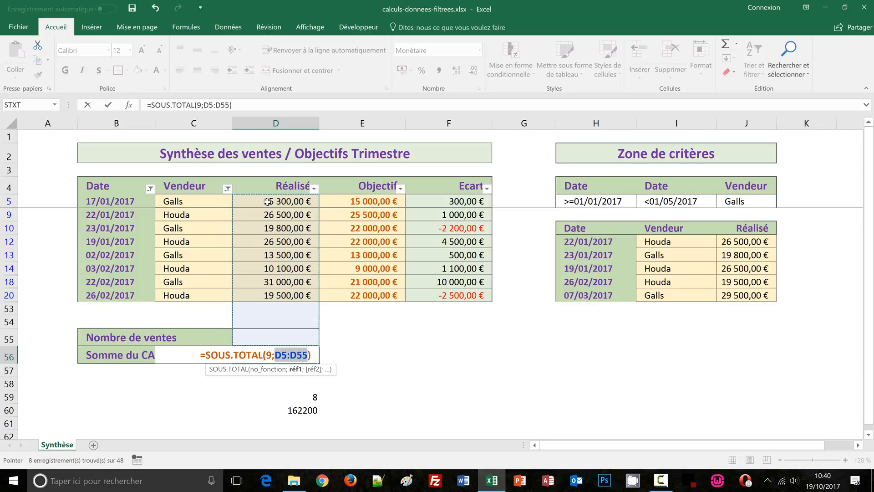
pyautogui.moveTo(268, 202); pyautogui.dragTo(273, 295)
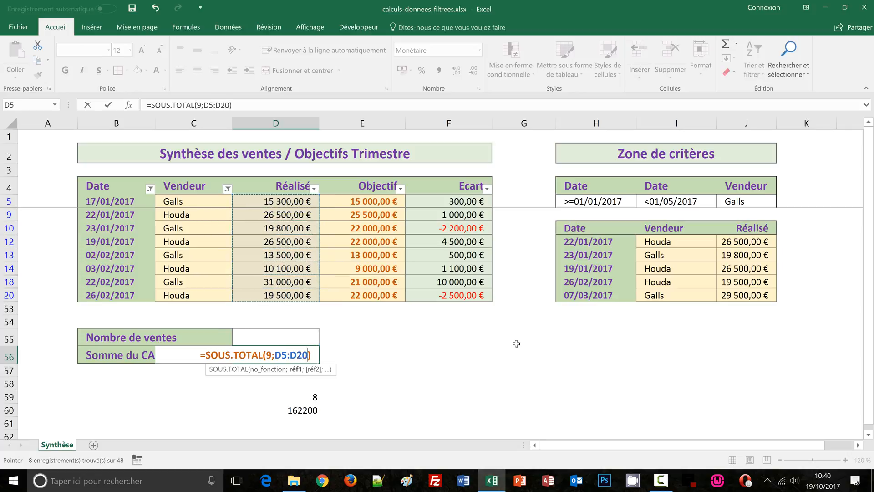
pyautogui.hotkey('ctrl', 'Return')
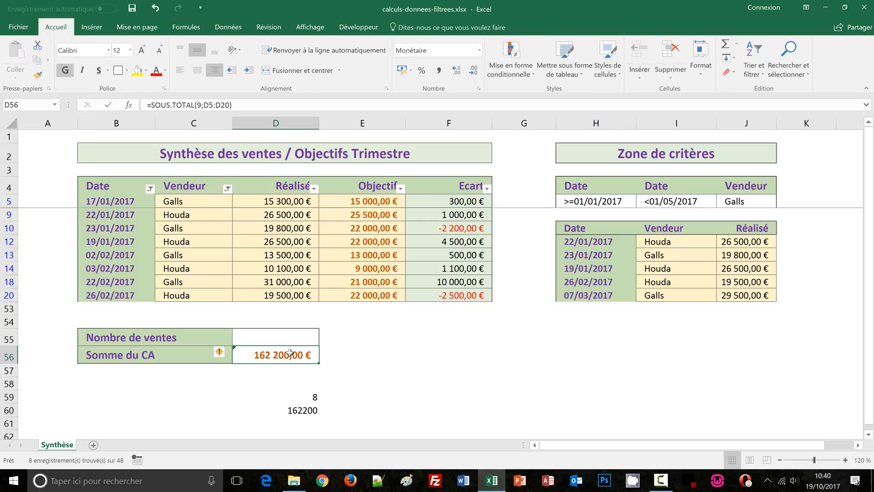
pyautogui.press('F2')
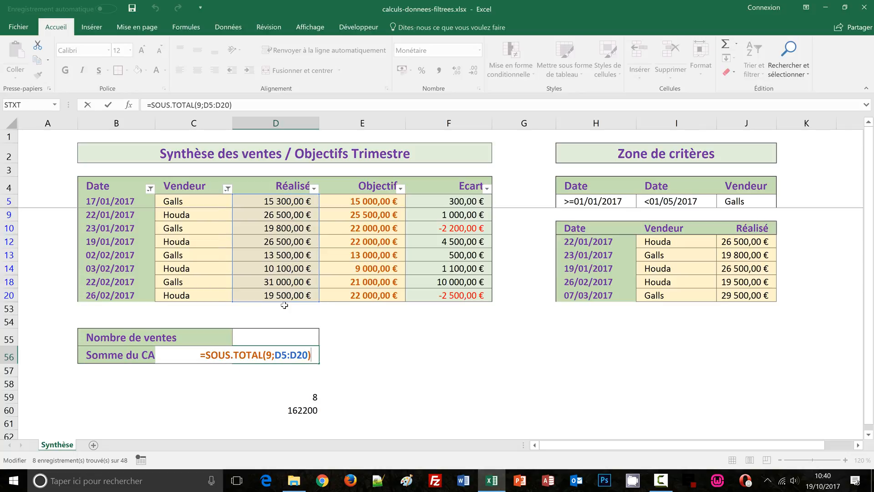
pyautogui.doubleClick(269, 355)
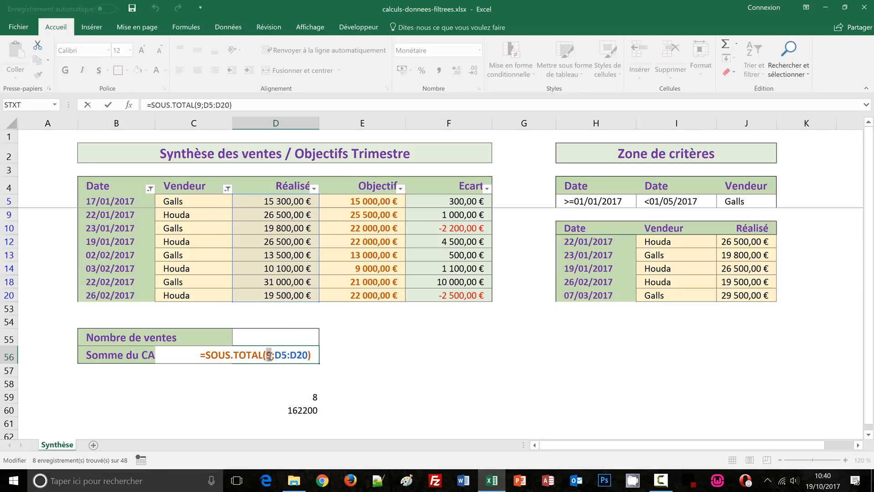
pyautogui.click(311, 355)
pyautogui.hotkey('ctrl', 'Return')
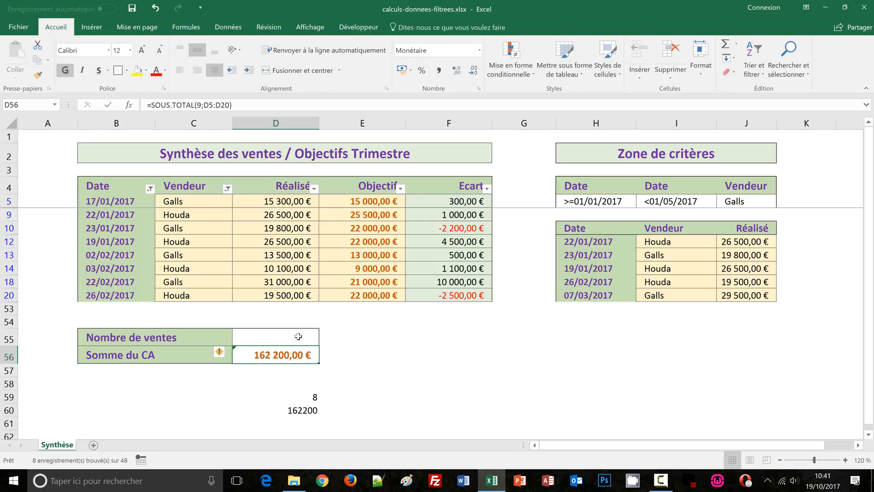
# Count the filtered sales in the Nombre de ventes cell D55 with =SOUS.TOTAL(3;D5:D20).
pyautogui.click(279, 334)
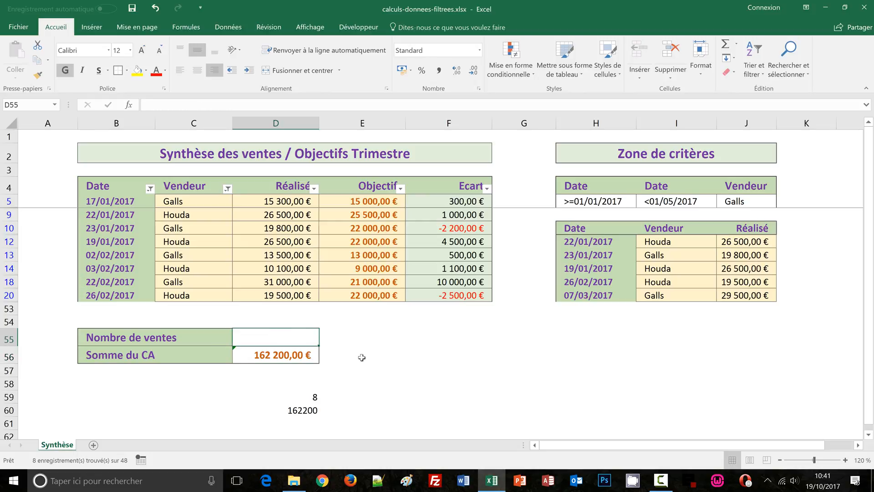
pyautogui.write('=sous')
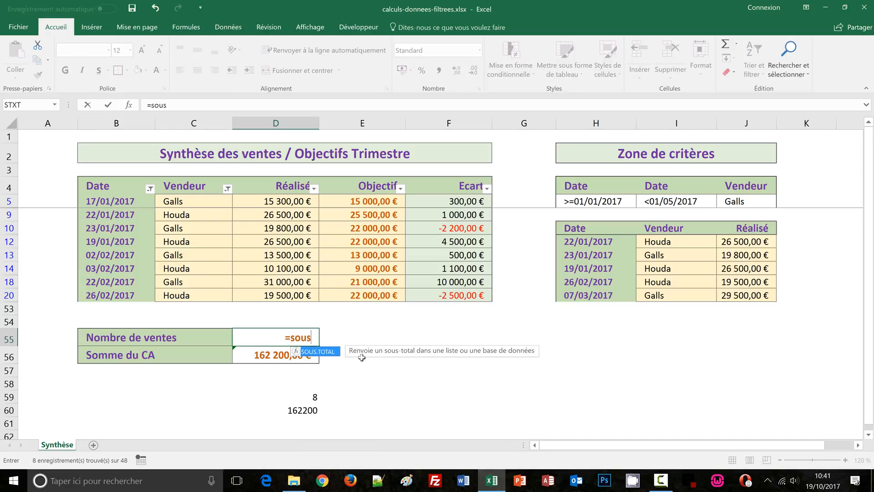
pyautogui.write('.total(')
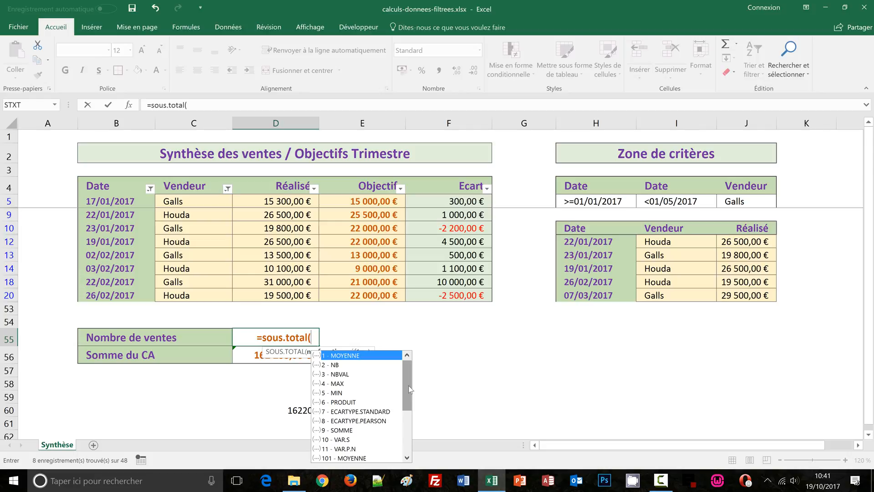
pyautogui.moveTo(408, 385); pyautogui.dragTo(410, 430)
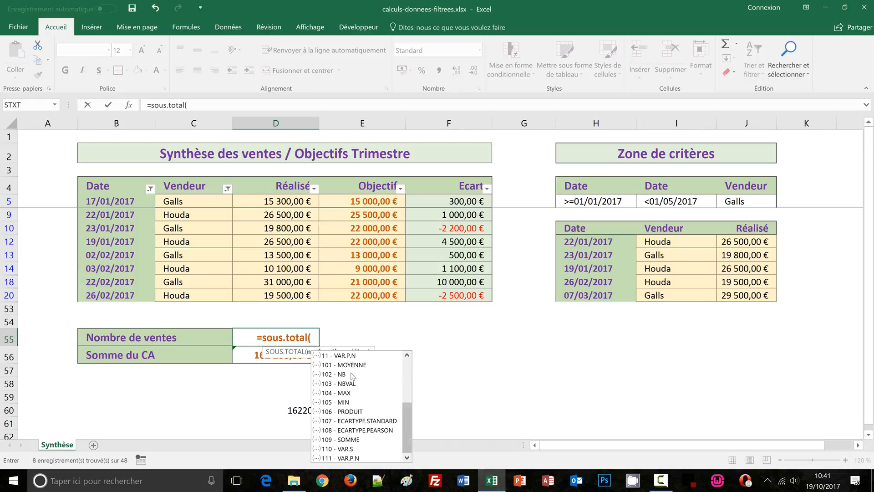
pyautogui.moveTo(409, 422); pyautogui.dragTo(404, 379)
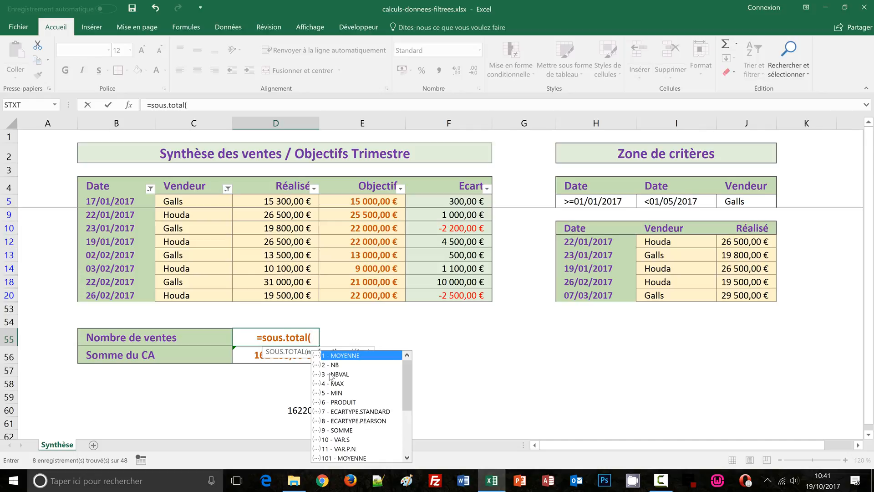
pyautogui.write('3')
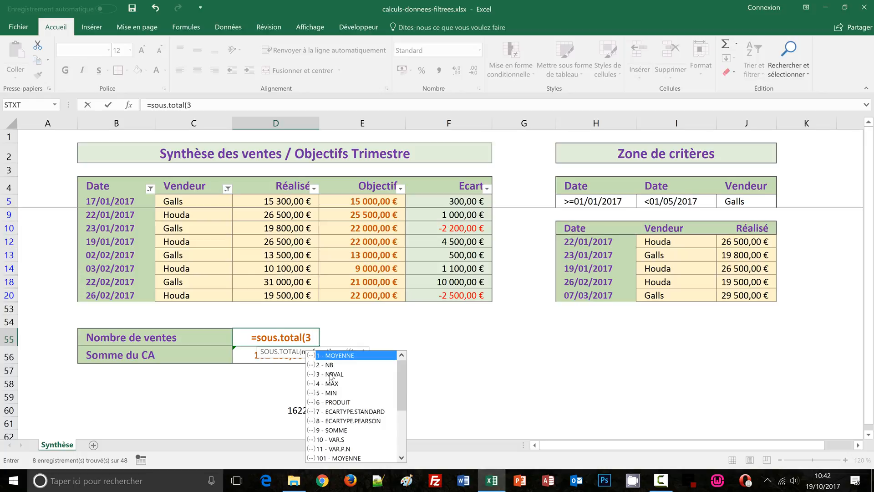
pyautogui.write(';')
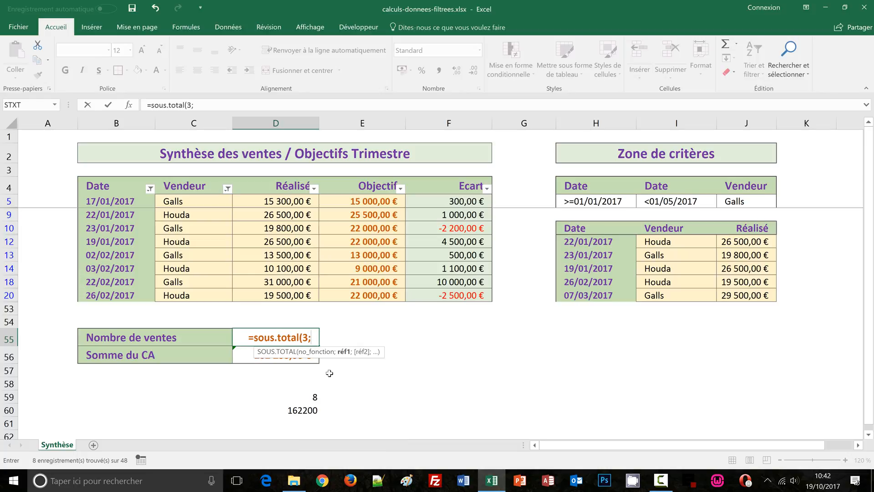
pyautogui.moveTo(292, 202); pyautogui.dragTo(306, 292)
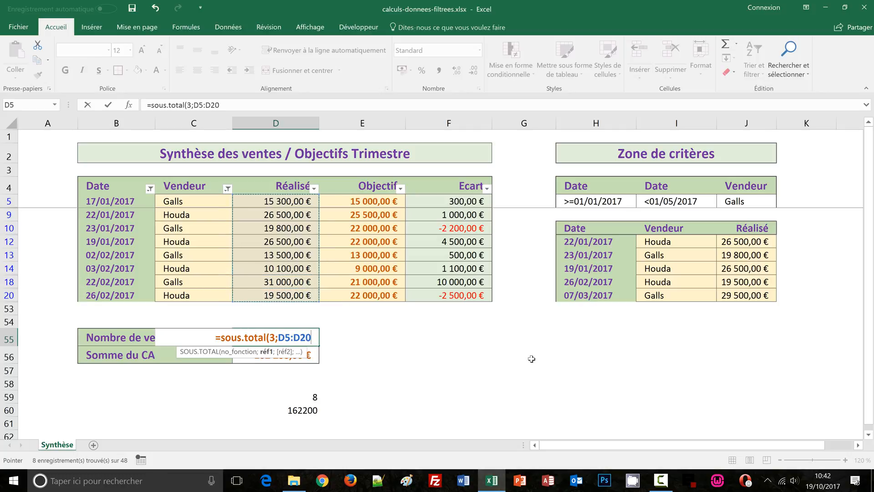
pyautogui.write(')')
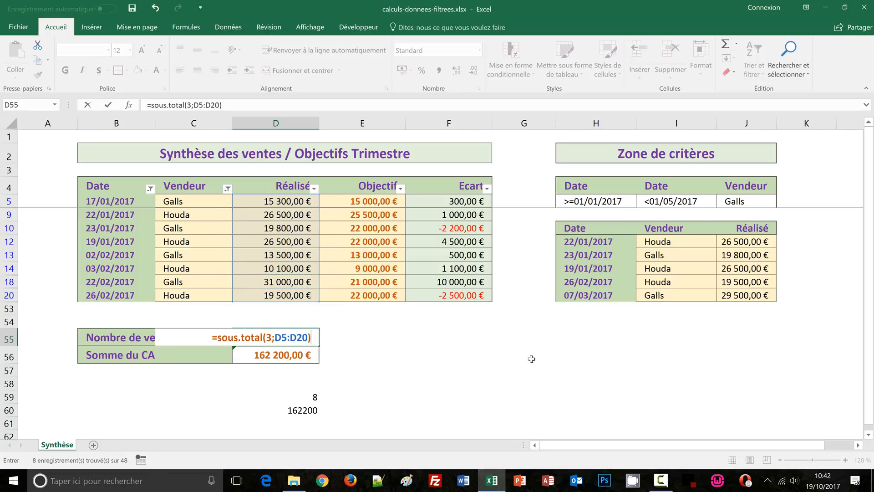
pyautogui.press('Return')
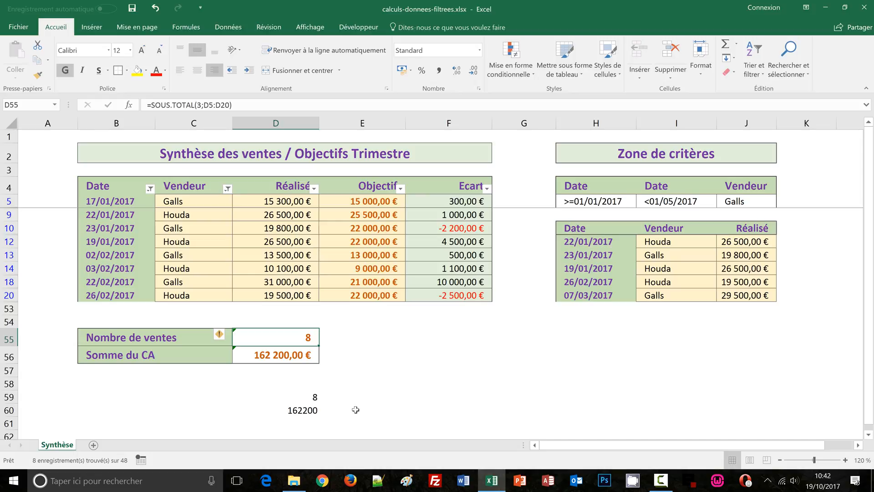
# Extend the range of the Nombre de ventes subtotal formula in D55 to D5:D52.
pyautogui.doubleClick(307, 338)
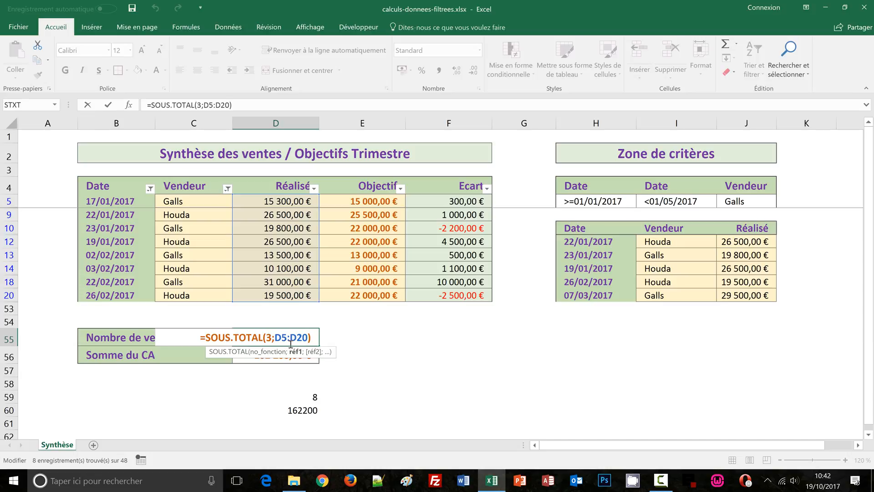
pyautogui.hotkey('ctrl', 'Return')
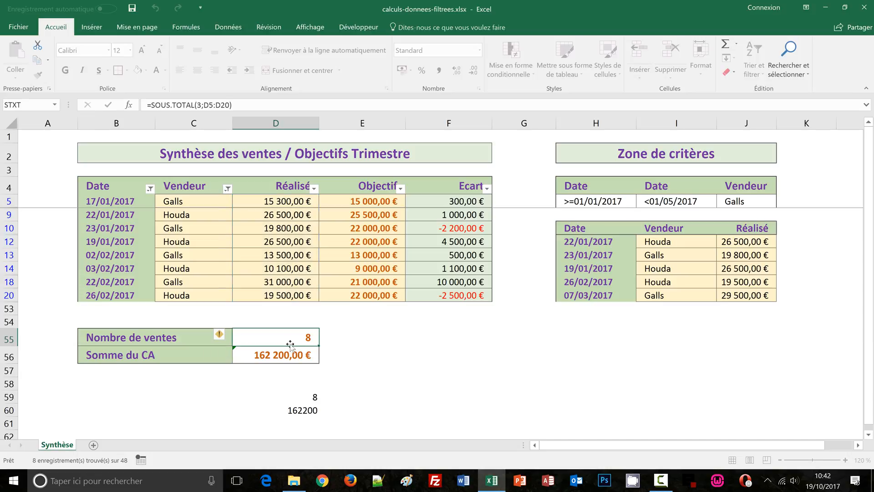
pyautogui.click(304, 355)
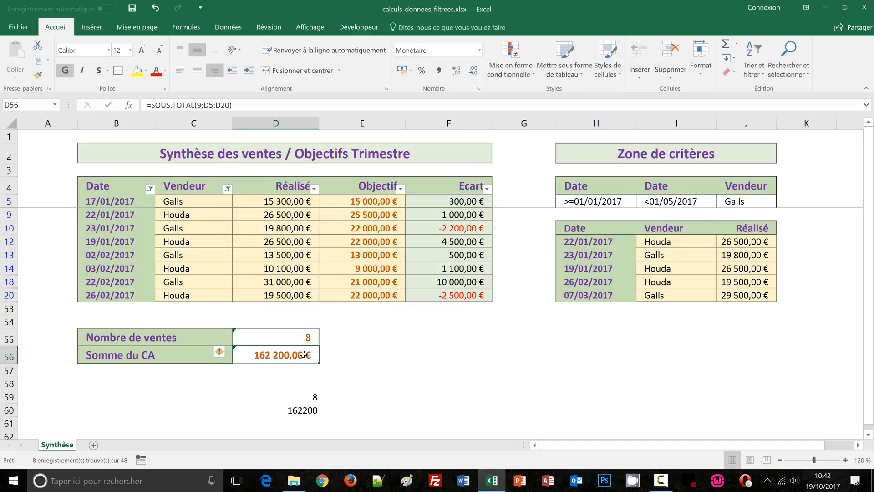
pyautogui.doubleClick(297, 339)
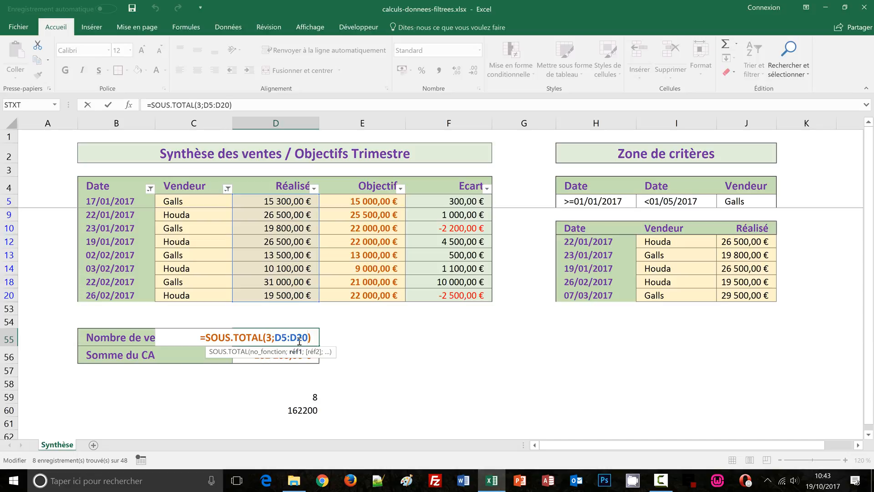
pyautogui.moveTo(292, 338); pyautogui.dragTo(308, 337)
pyautogui.write('52')
pyautogui.hotkey('ctrl', 'Return')
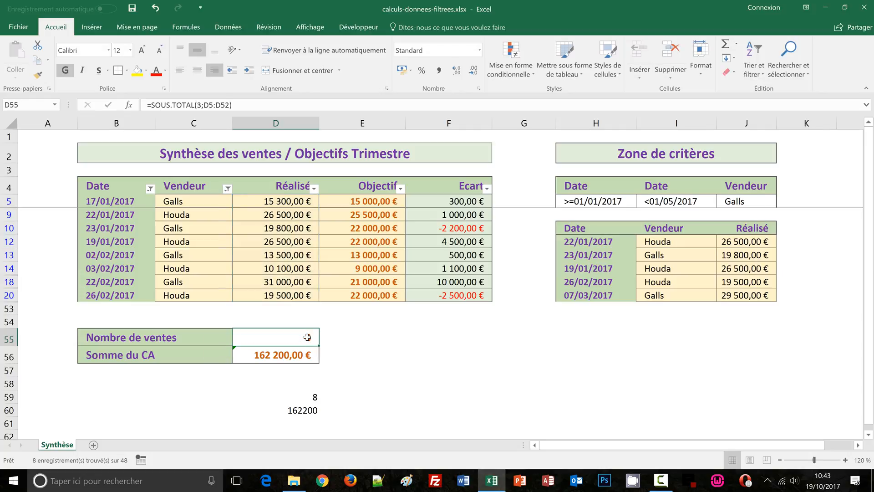
# Extend the range of the Somme du CA subtotal formula in D56 to D5:D52.
pyautogui.doubleClick(304, 355)
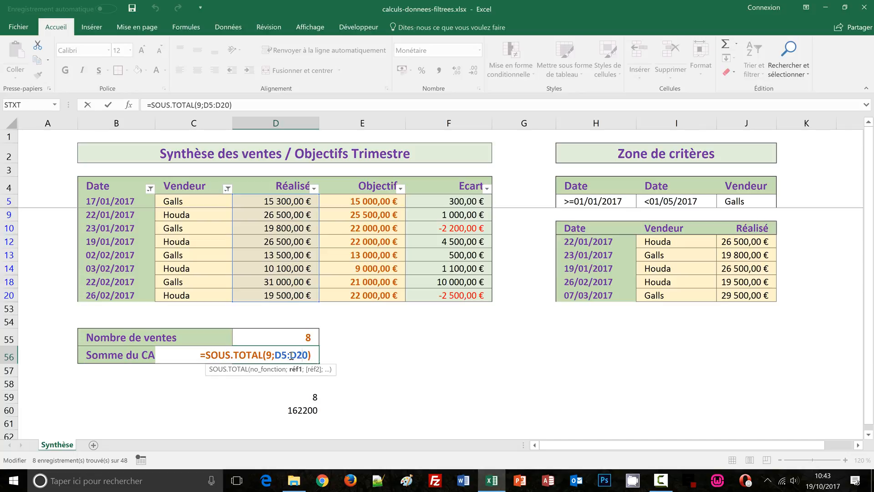
pyautogui.moveTo(297, 355); pyautogui.dragTo(308, 355)
pyautogui.write('52')
pyautogui.hotkey('ctrl', 'Return')
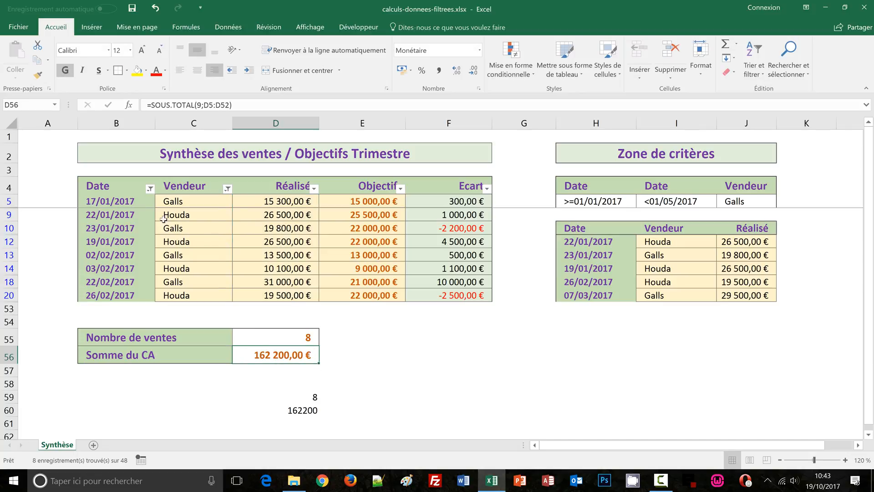
# Add mars and avril to the Date filter of the sales table and check the subtotals in D55:D56.
pyautogui.click(150, 191)
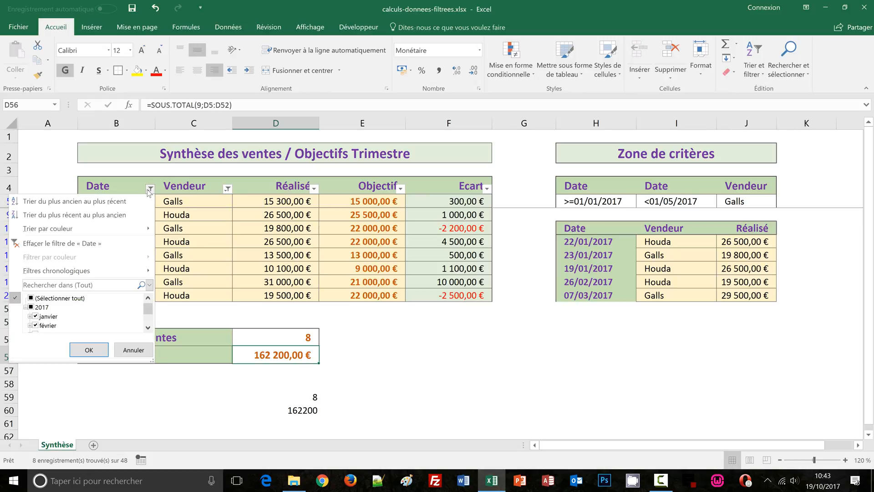
pyautogui.click(147, 328)
pyautogui.click(148, 328)
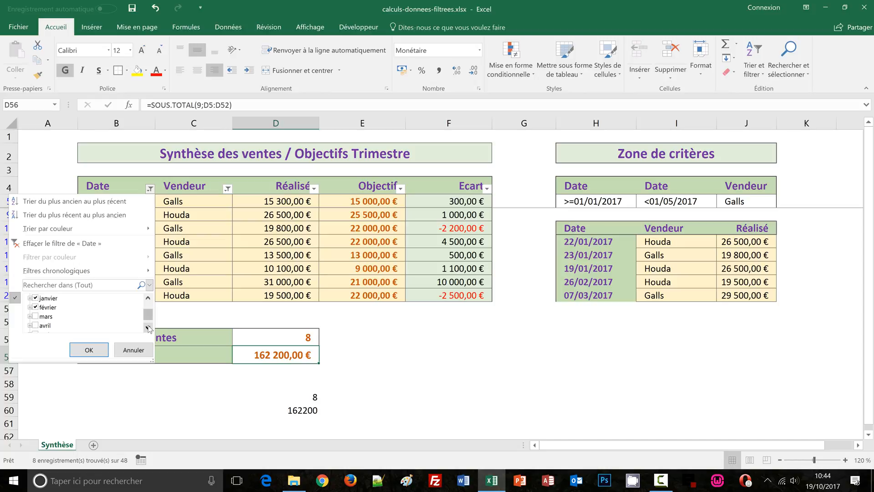
pyautogui.click(36, 316)
pyautogui.click(36, 325)
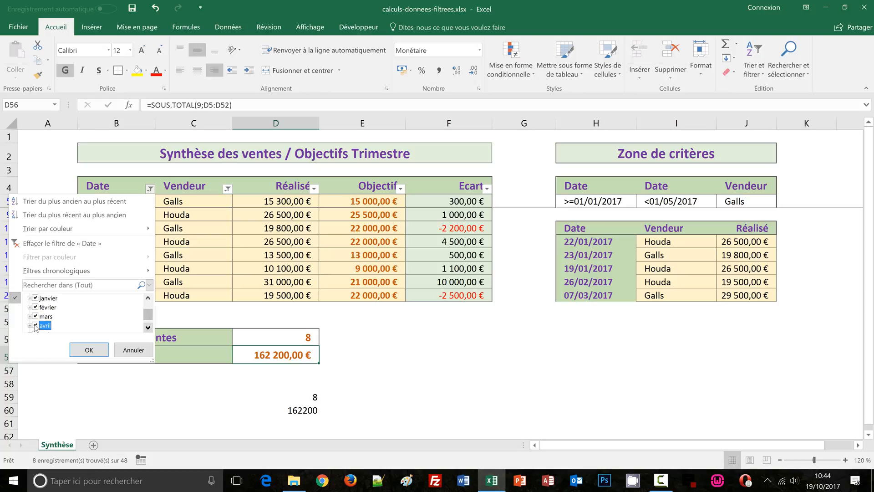
pyautogui.click(89, 351)
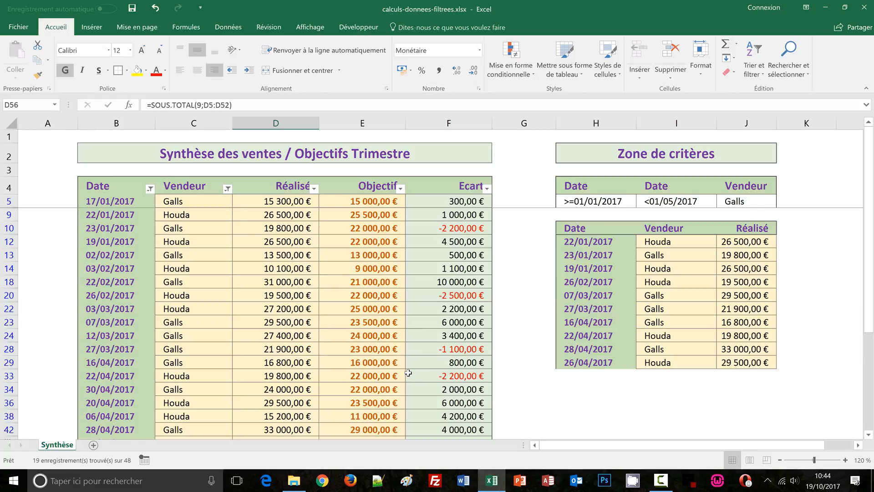
pyautogui.scroll(-3, 390, 340)
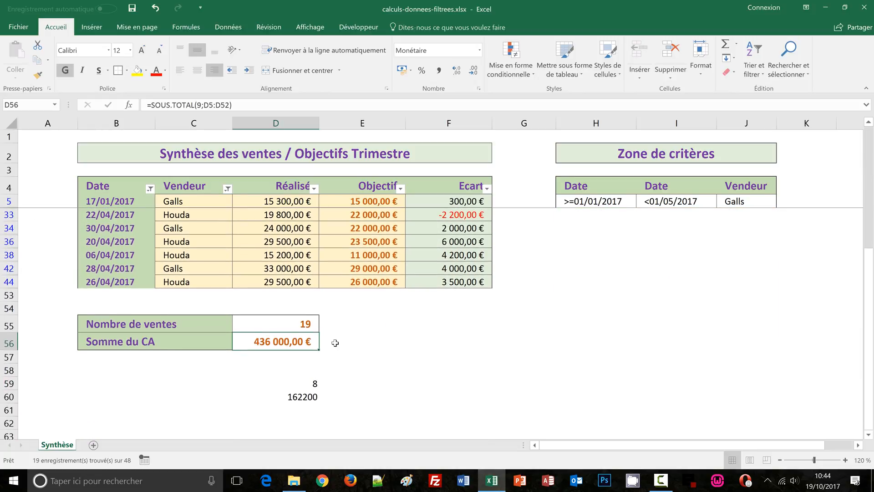
pyautogui.scroll(4, 502, 347)
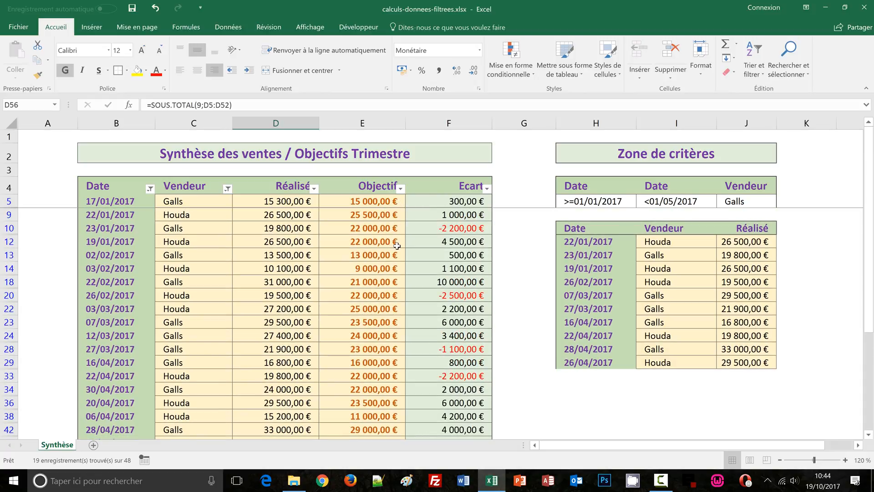
pyautogui.scroll(-5, 410, 254)
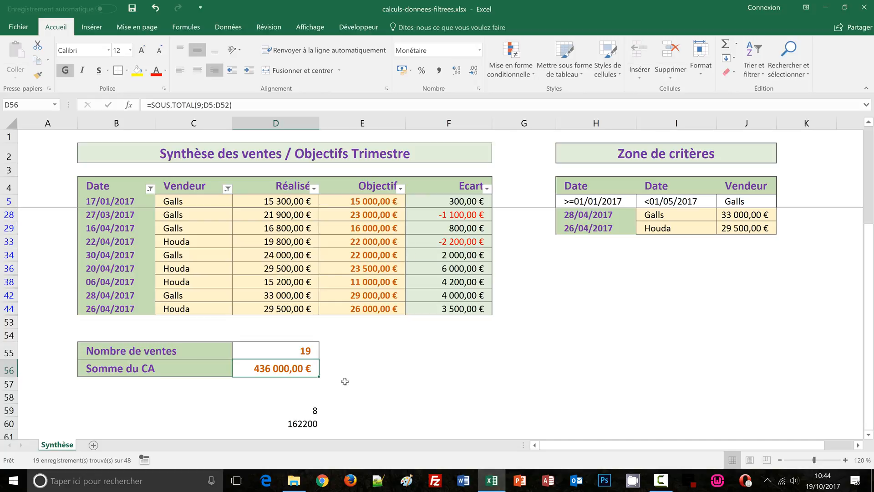
pyautogui.doubleClick(302, 352)
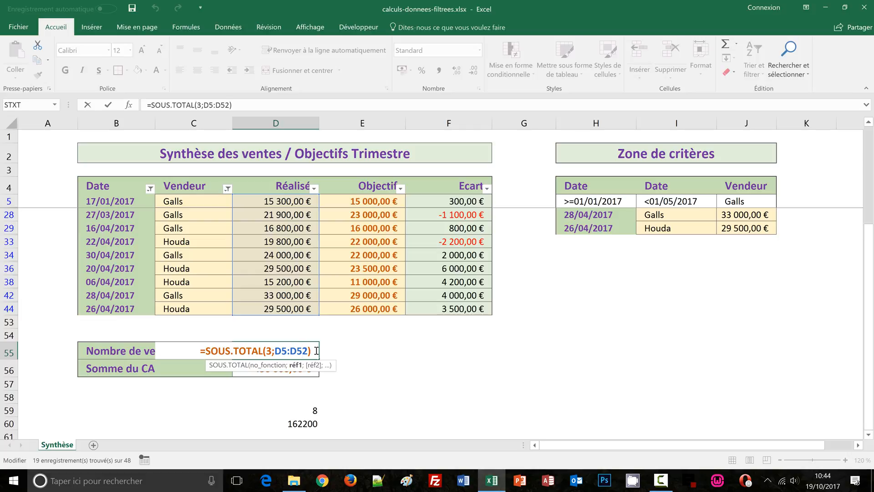
pyautogui.hotkey('ctrl', 'Return')
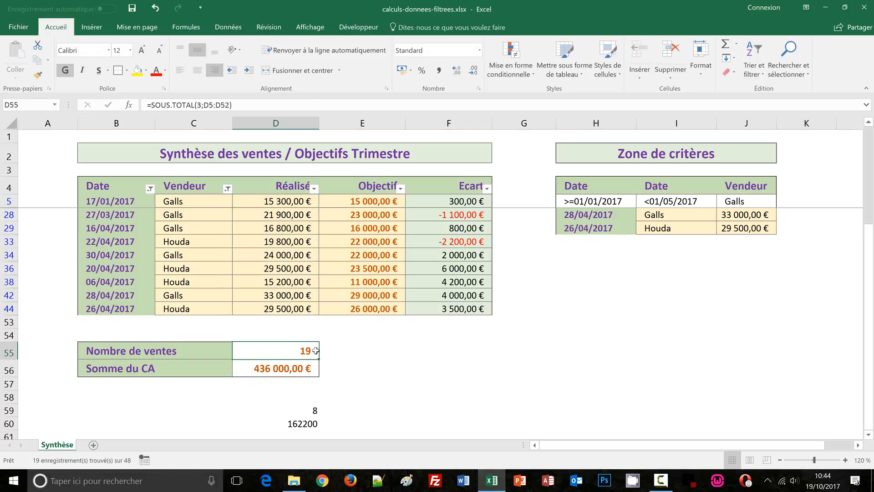
# Remove mars and avril from the Date filter of the sales table, keeping janvier and février 2017.
pyautogui.scroll(4, 498, 339)
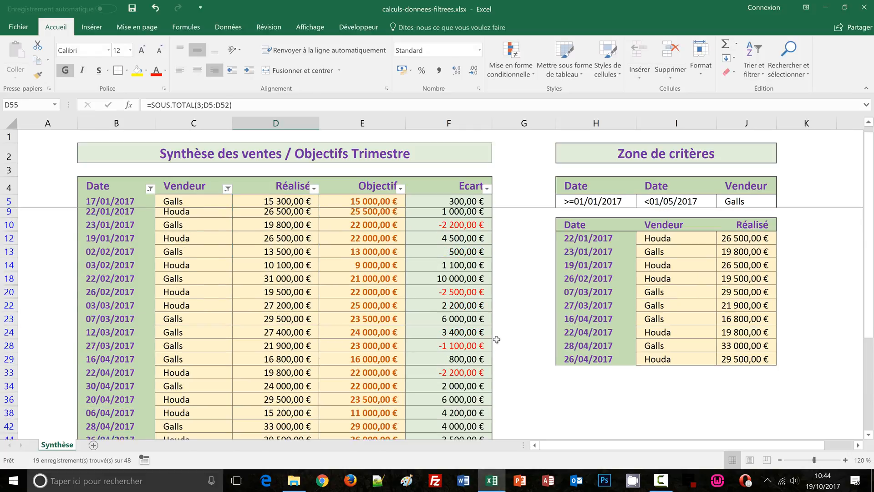
pyautogui.click(149, 188)
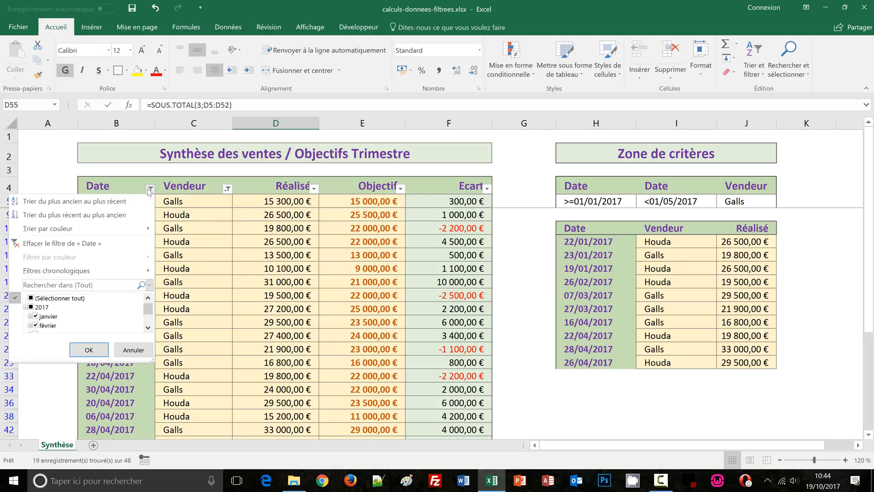
pyautogui.click(148, 328)
pyautogui.click(148, 328)
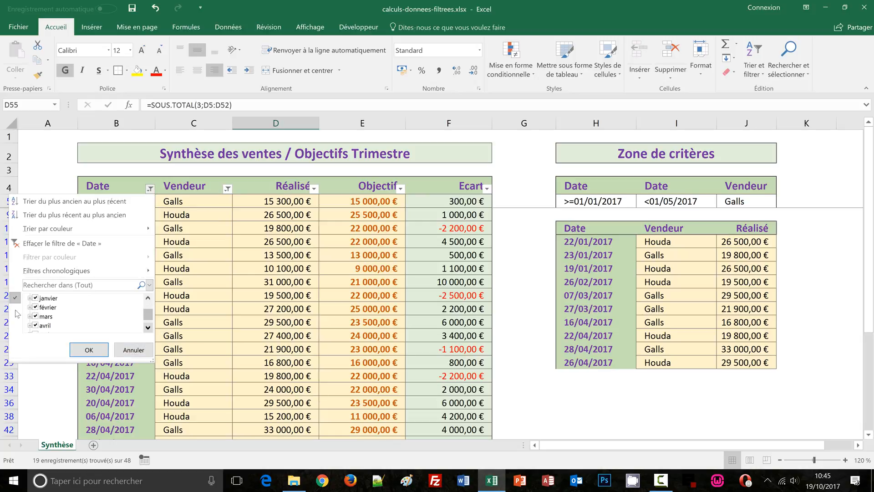
pyautogui.click(35, 316)
pyautogui.click(36, 325)
pyautogui.click(88, 350)
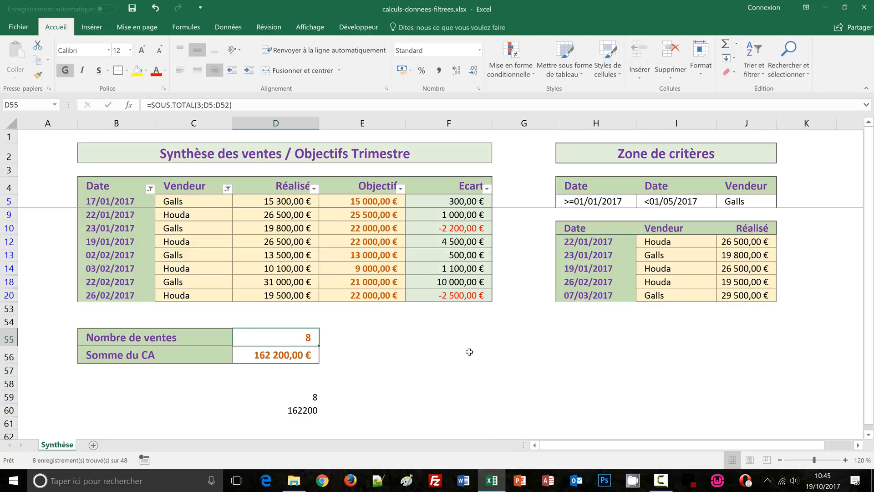
pyautogui.click(505, 321)
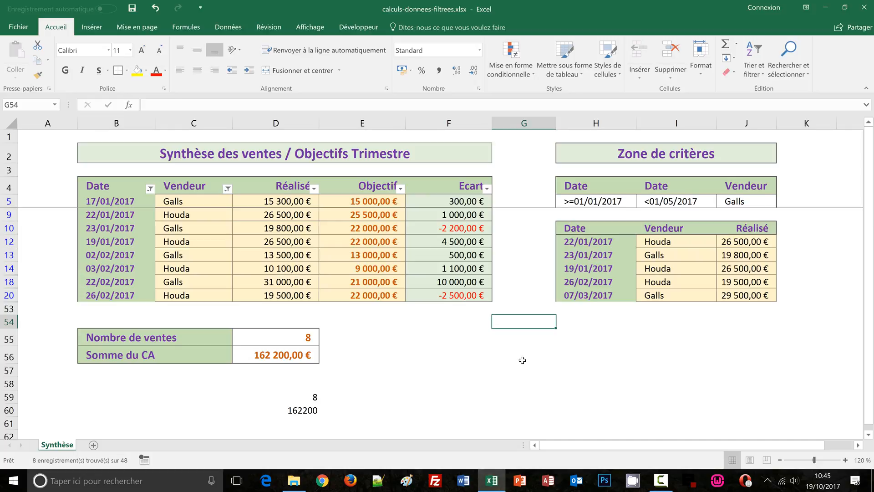